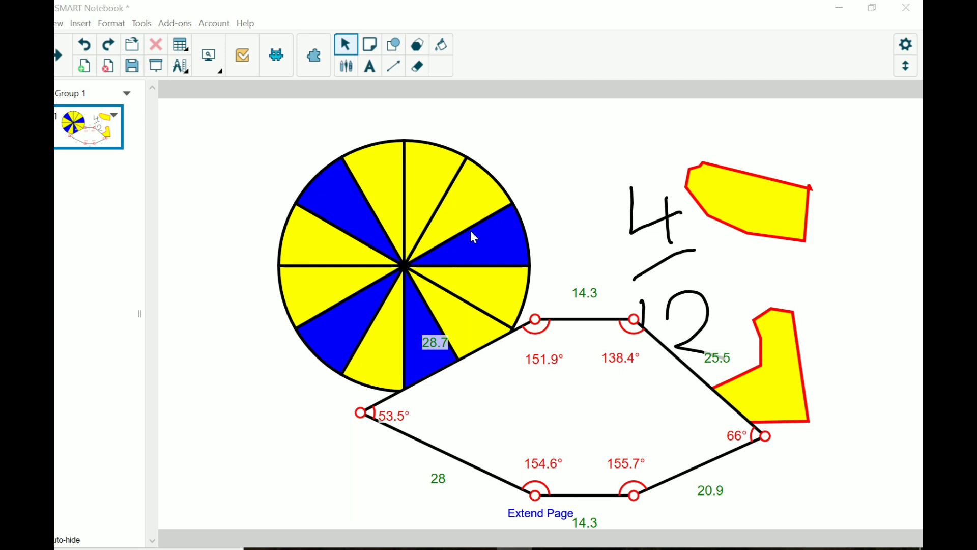
Step: Reshape the hexagon by moving its upper-right vertex downward until the interior angle there is about 174°
click(429, 211)
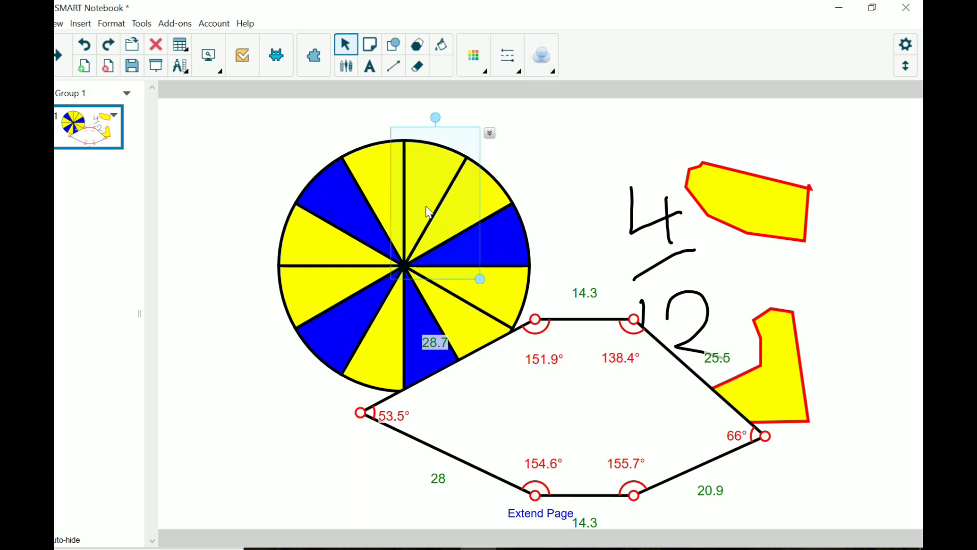
click(496, 205)
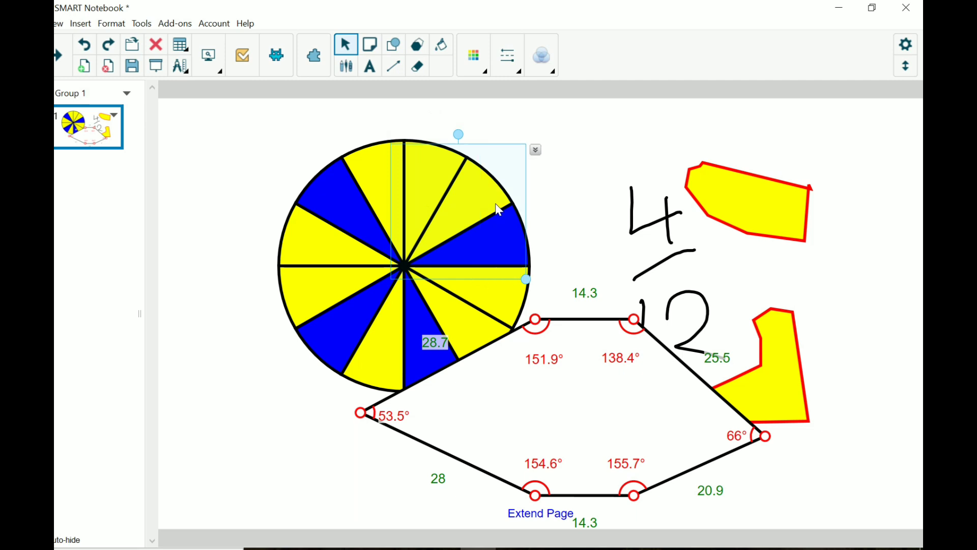
click(364, 229)
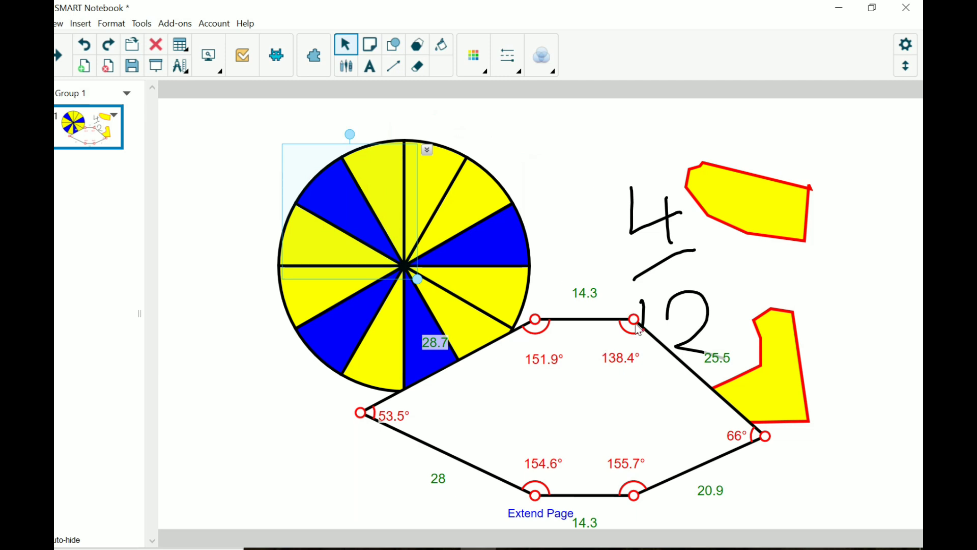
drag(636, 327, 642, 369)
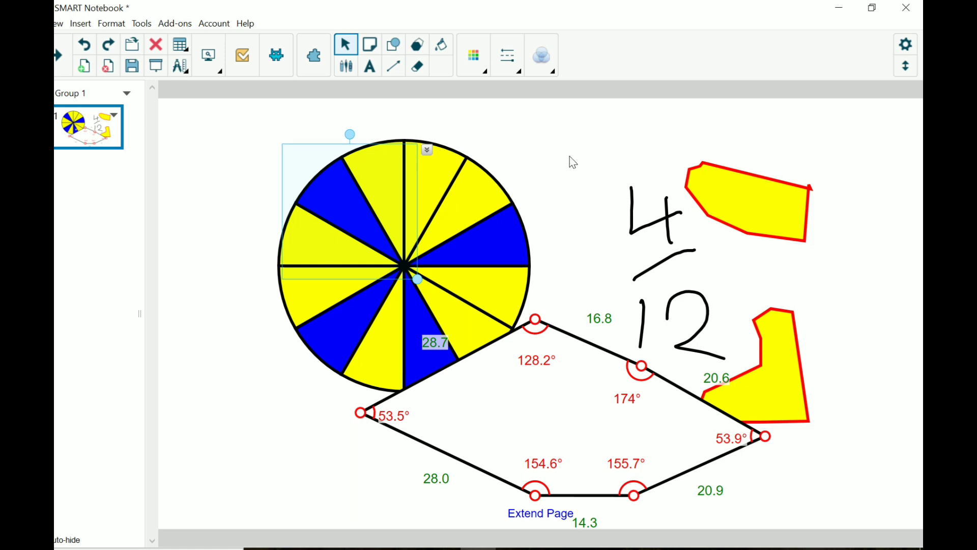
click(539, 157)
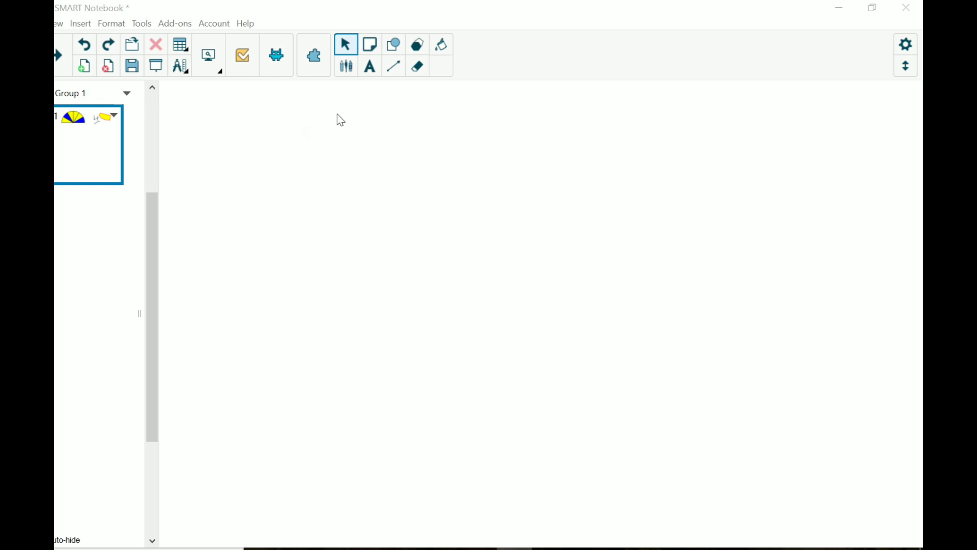
Step: Draw a tall upright rectangle on the blank area of the page and return to the Select tool
click(395, 48)
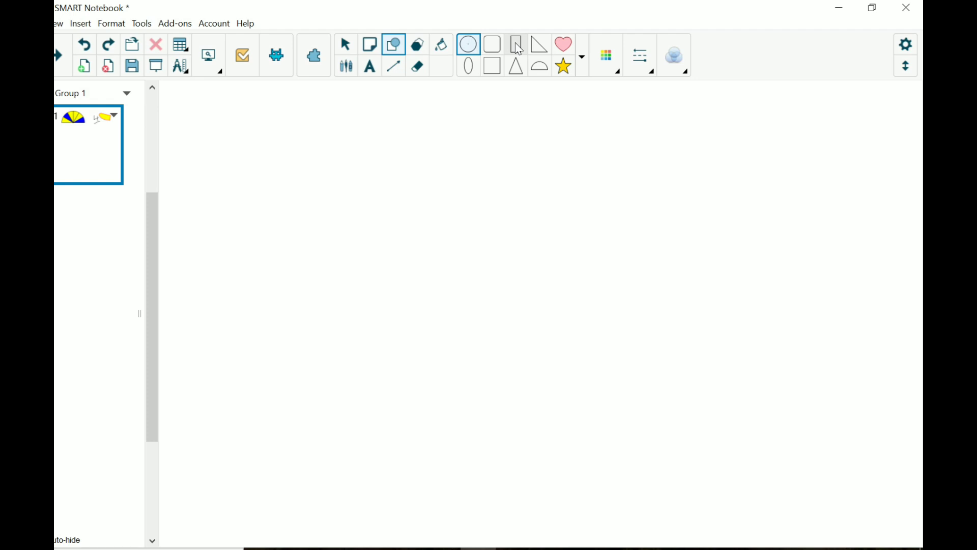
click(515, 42)
mouse_move(374, 181)
mouse_down()
mouse_move(432, 279)
mouse_move(473, 302)
mouse_up()
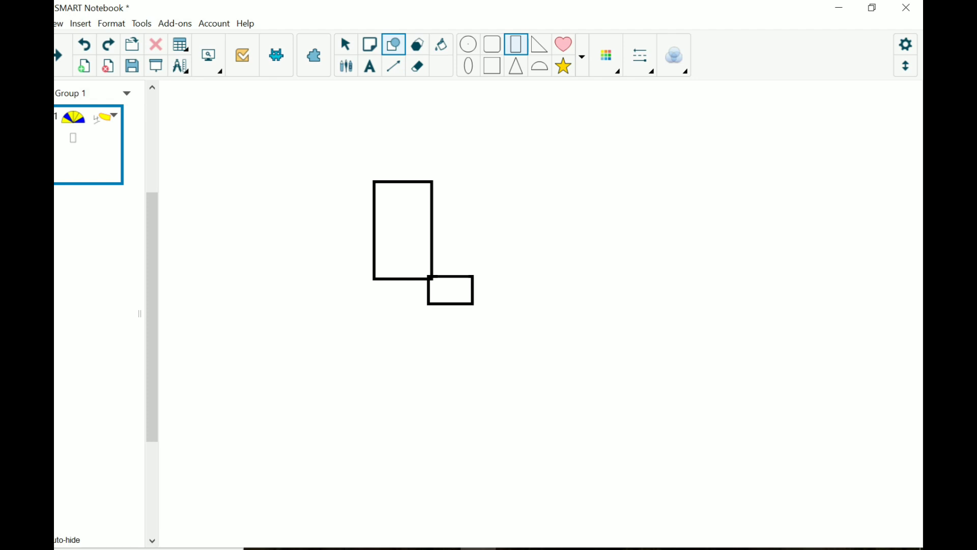
click(89, 48)
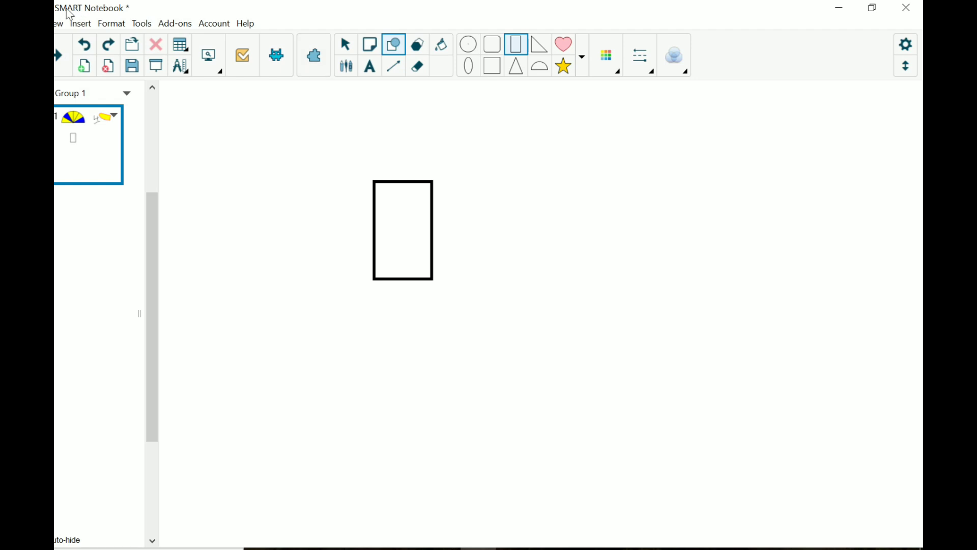
click(85, 46)
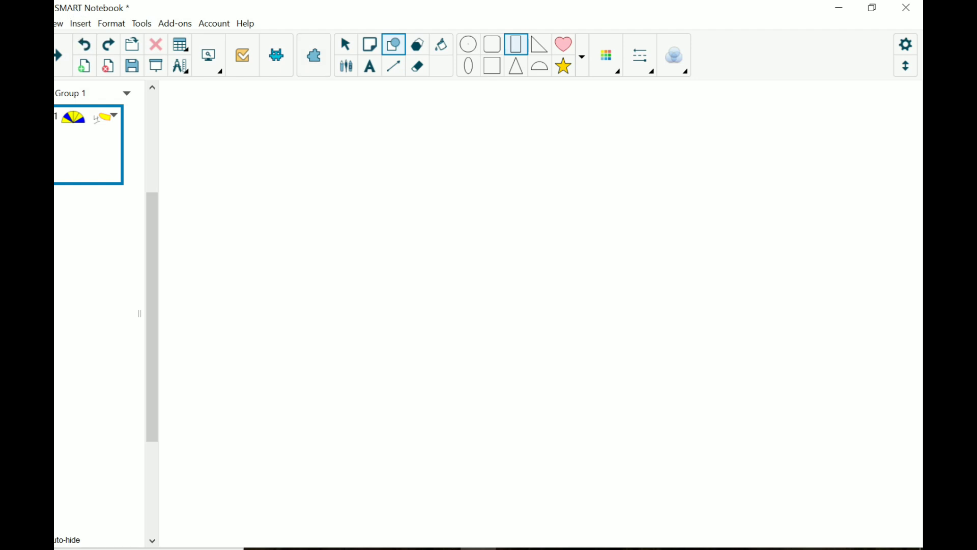
drag(360, 165, 476, 389)
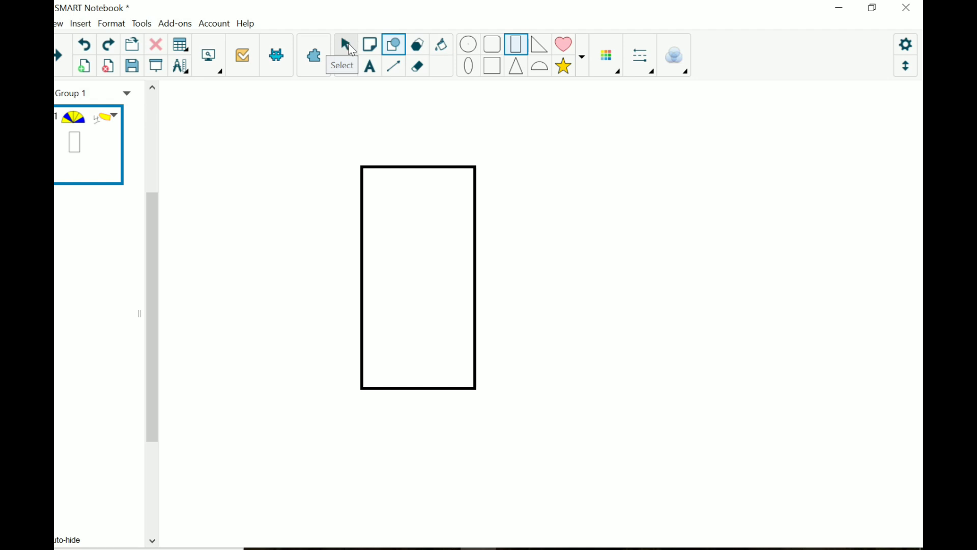
click(345, 46)
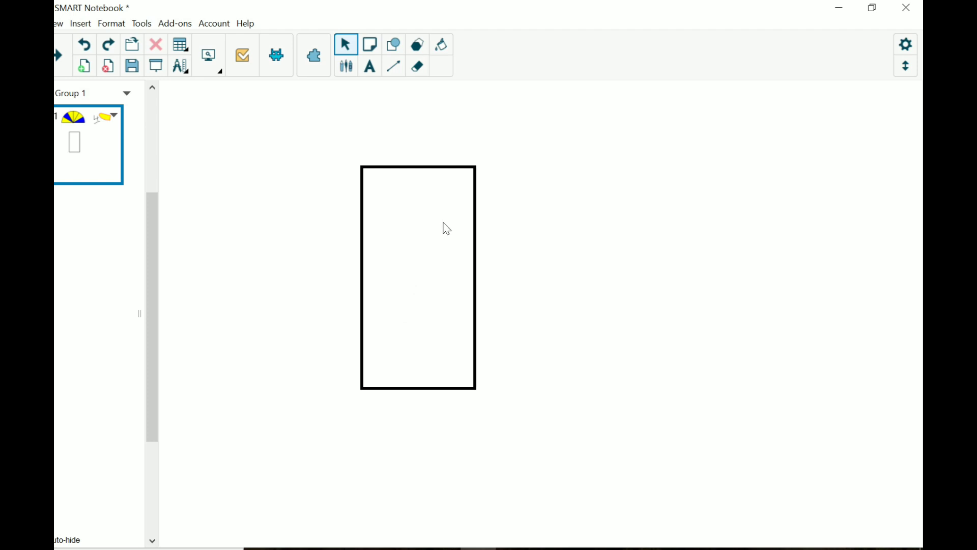
click(475, 184)
click(491, 200)
click(475, 194)
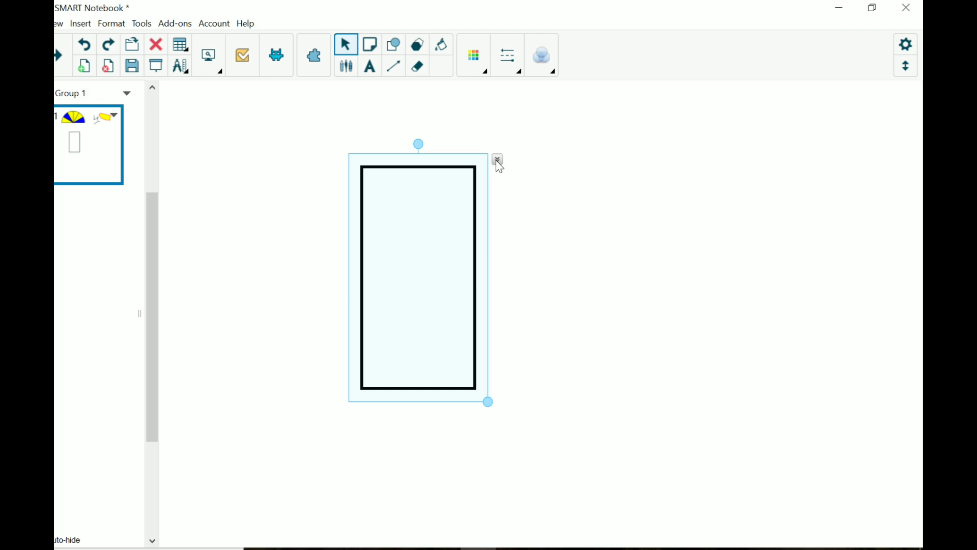
key(Escape)
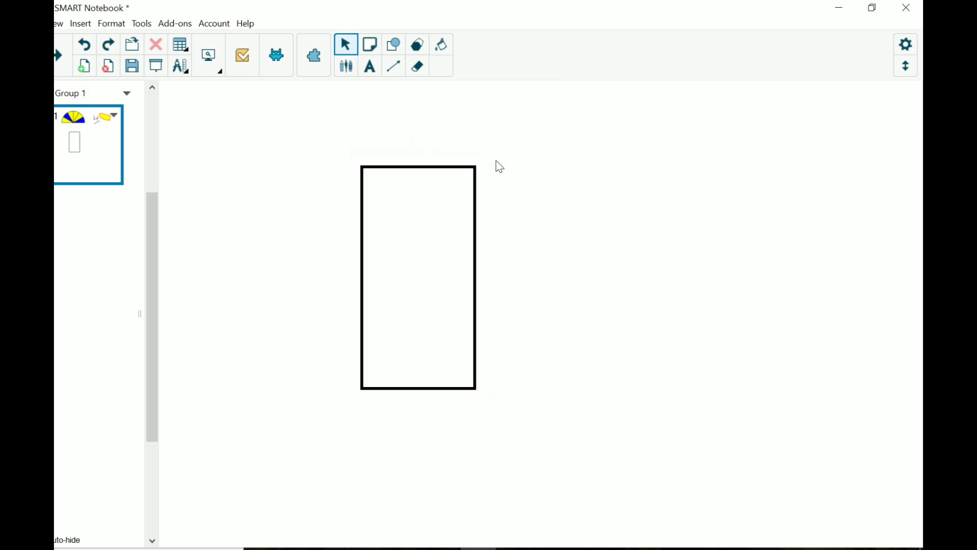
click(477, 181)
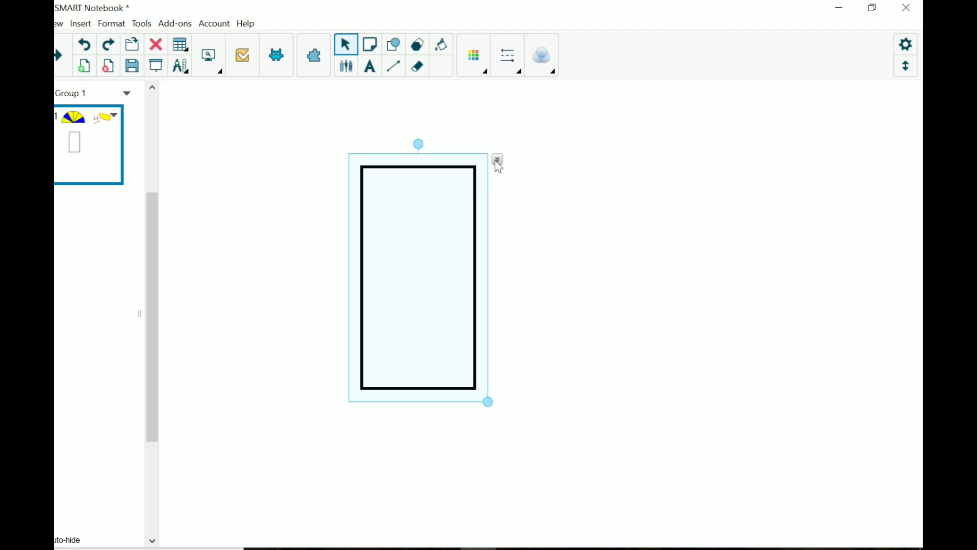
key(Escape)
click(477, 178)
key(Escape)
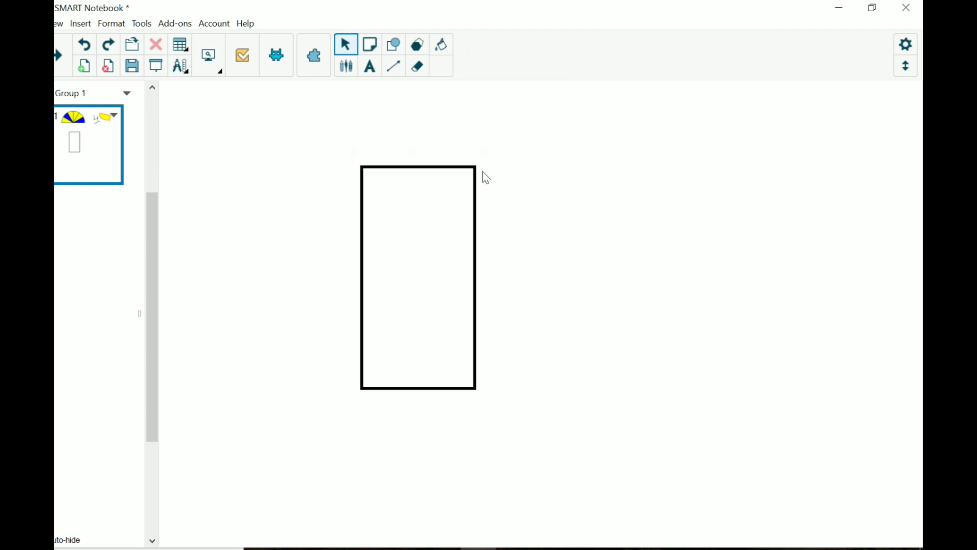
Step: Try dividing the rectangle into 4 equal sections with Show fractions enabled, and undo the division
click(479, 206)
right_click(479, 209)
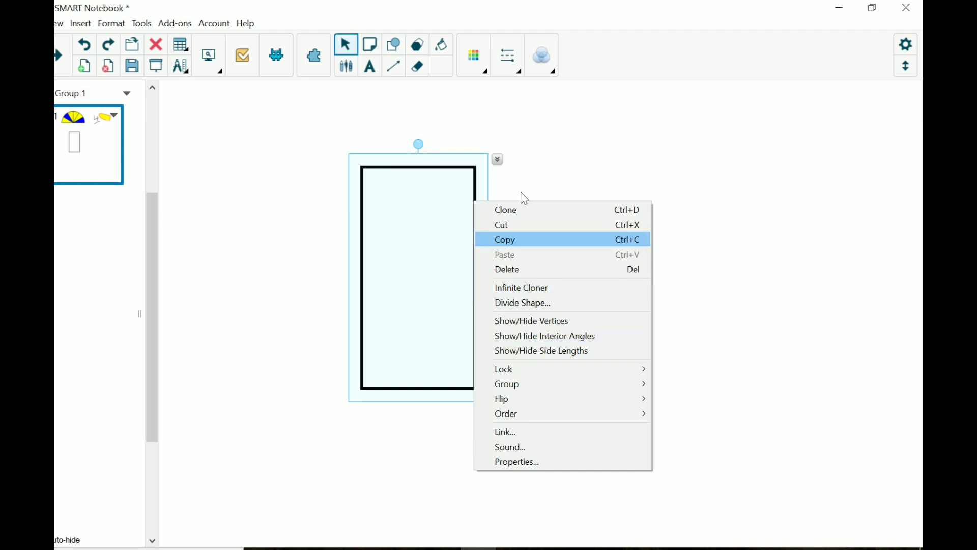
click(516, 305)
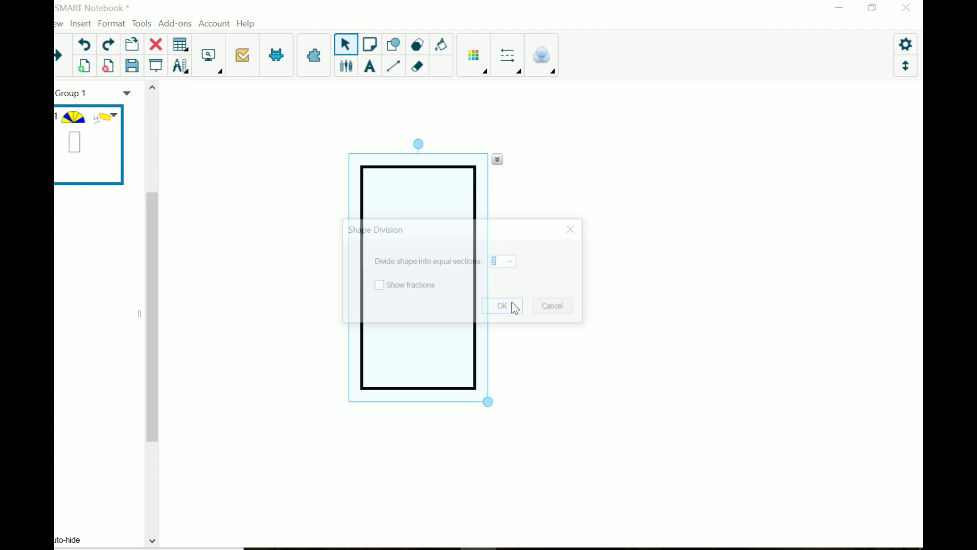
click(512, 262)
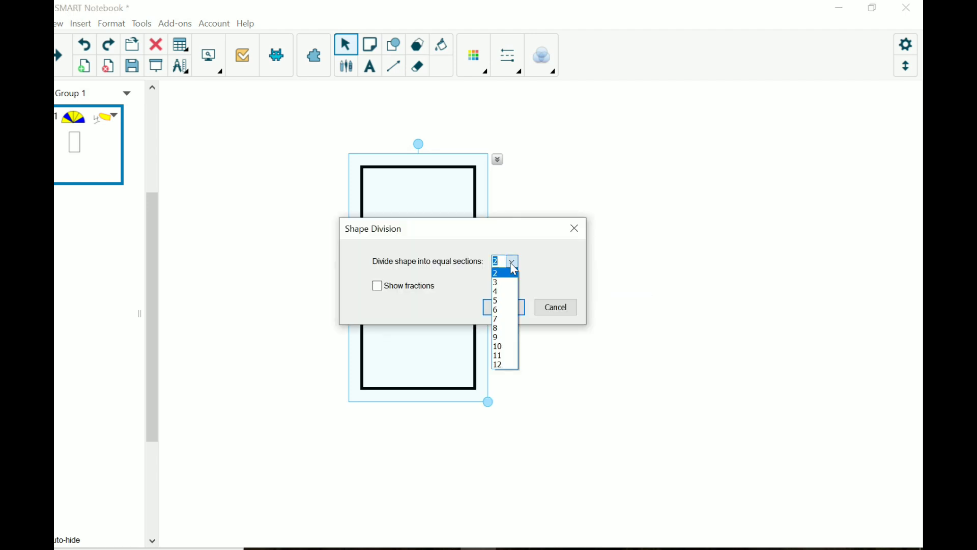
click(498, 290)
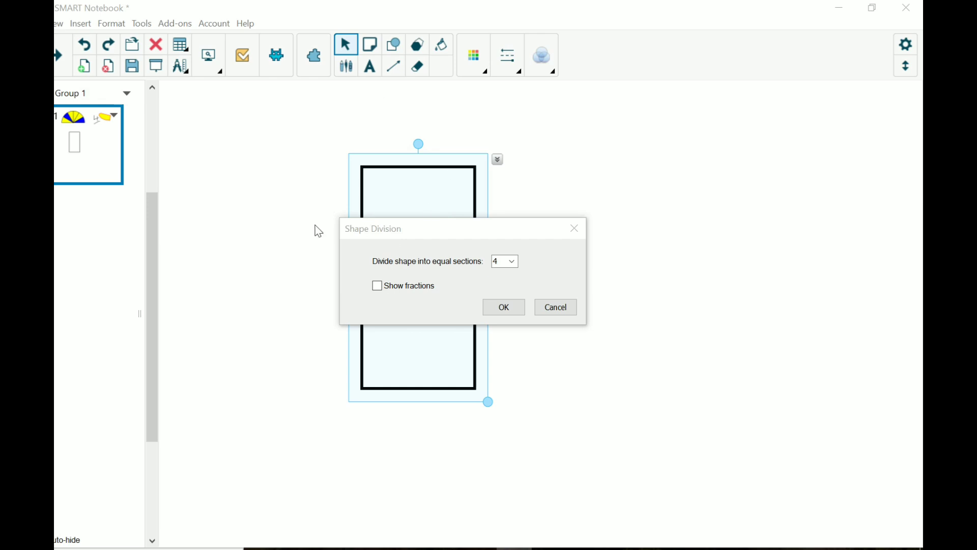
click(380, 287)
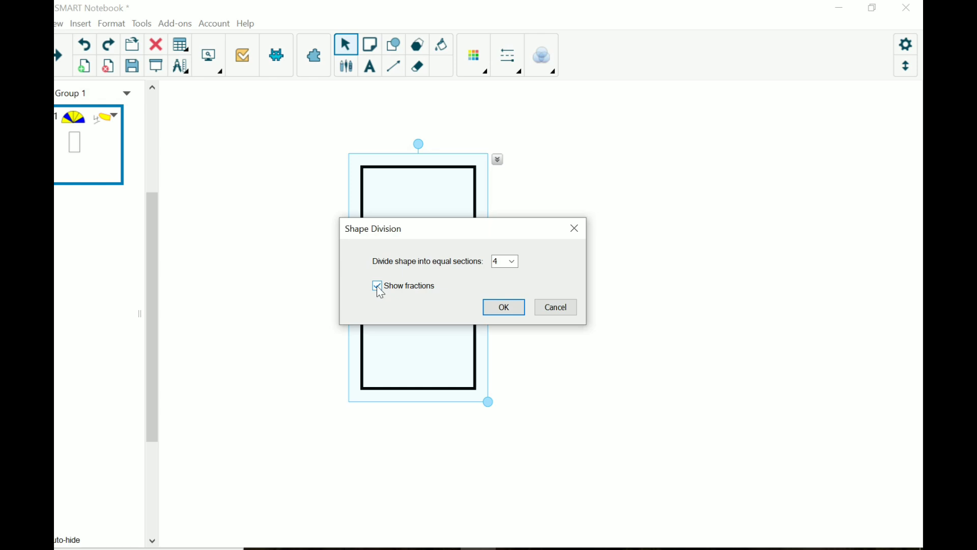
click(379, 287)
click(378, 288)
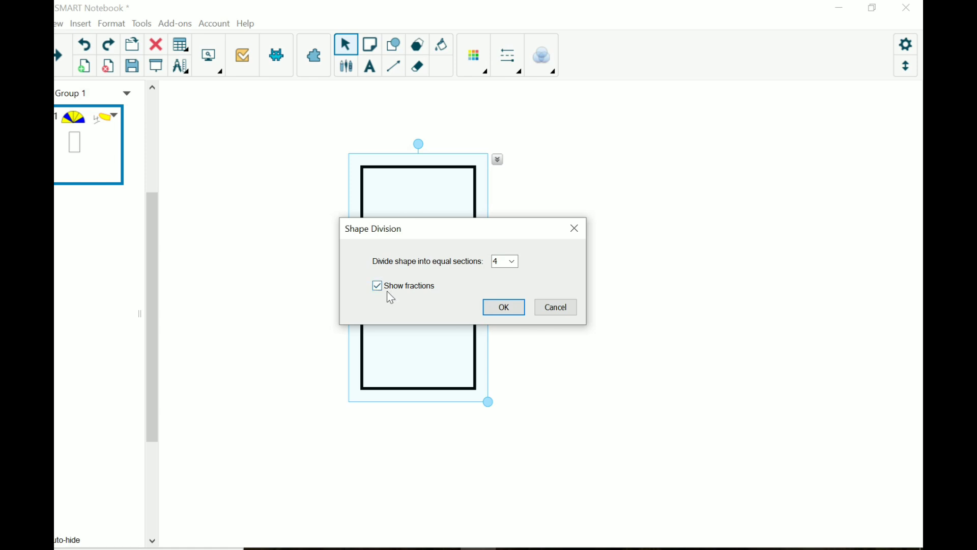
click(499, 306)
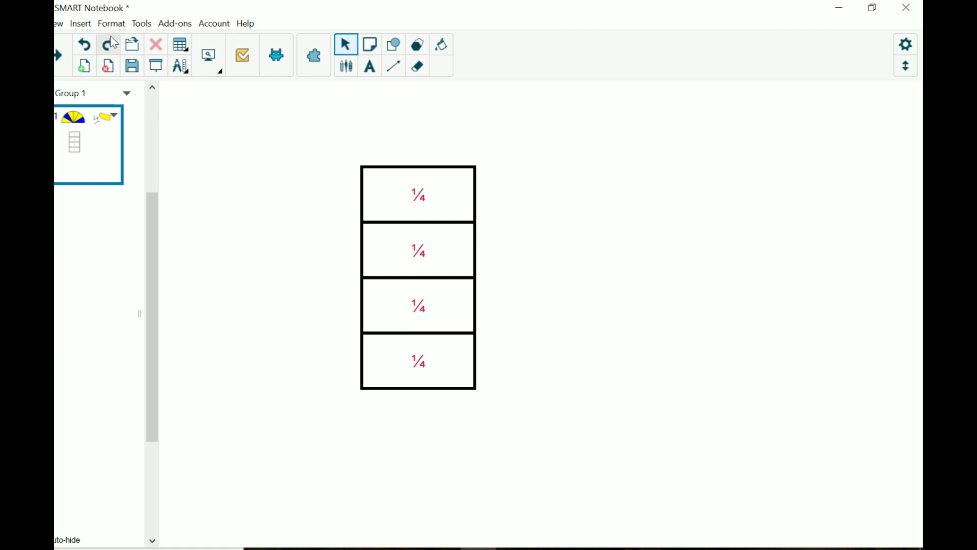
click(86, 48)
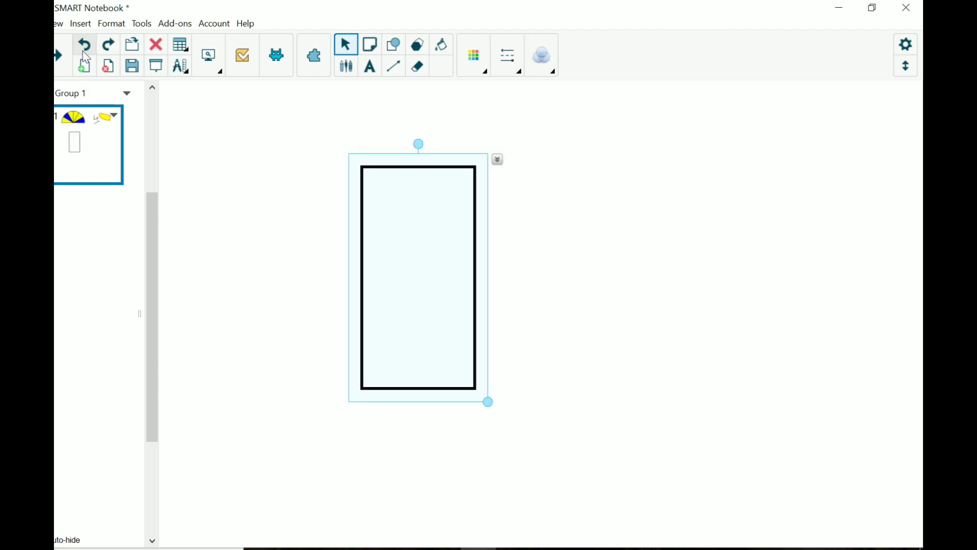
Step: Divide the rectangle into 4 equal sections with Show fractions turned off
click(497, 167)
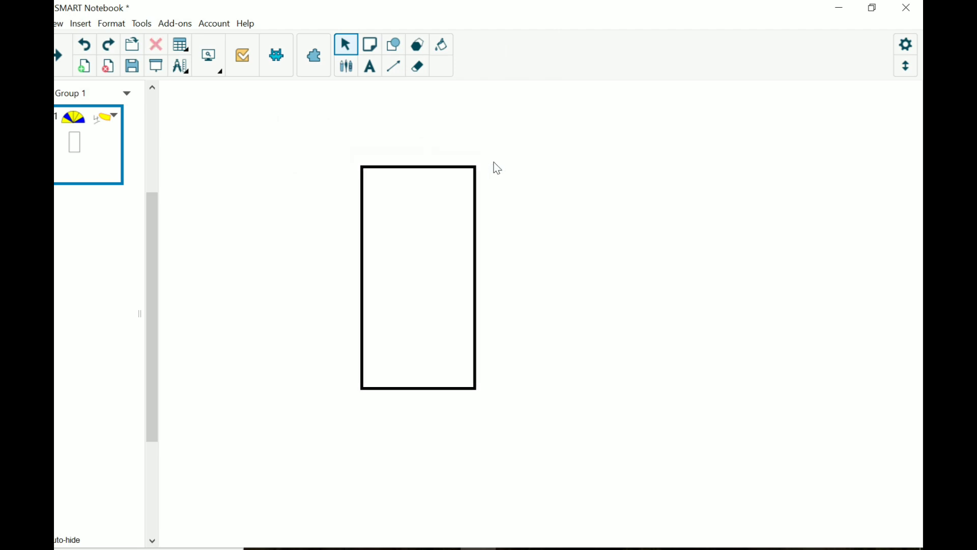
right_click(472, 186)
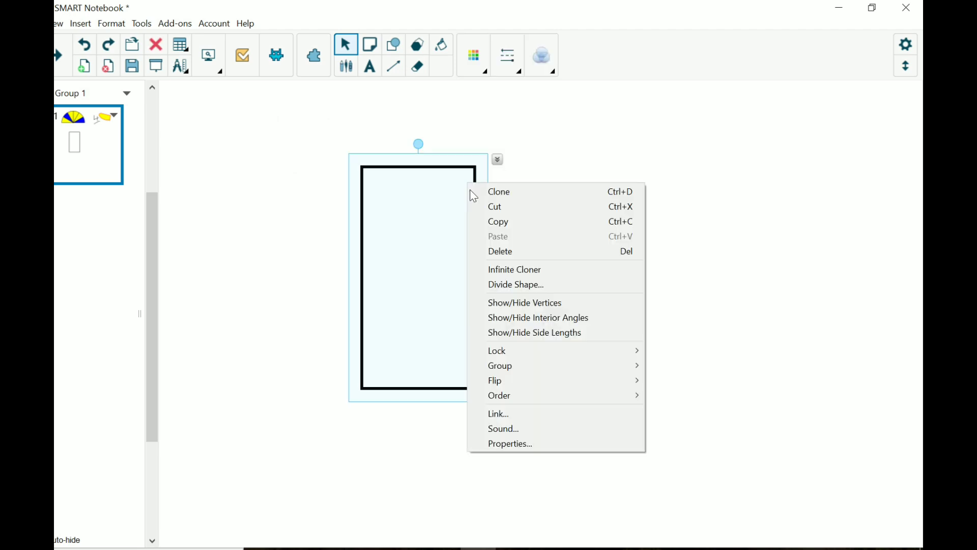
click(506, 288)
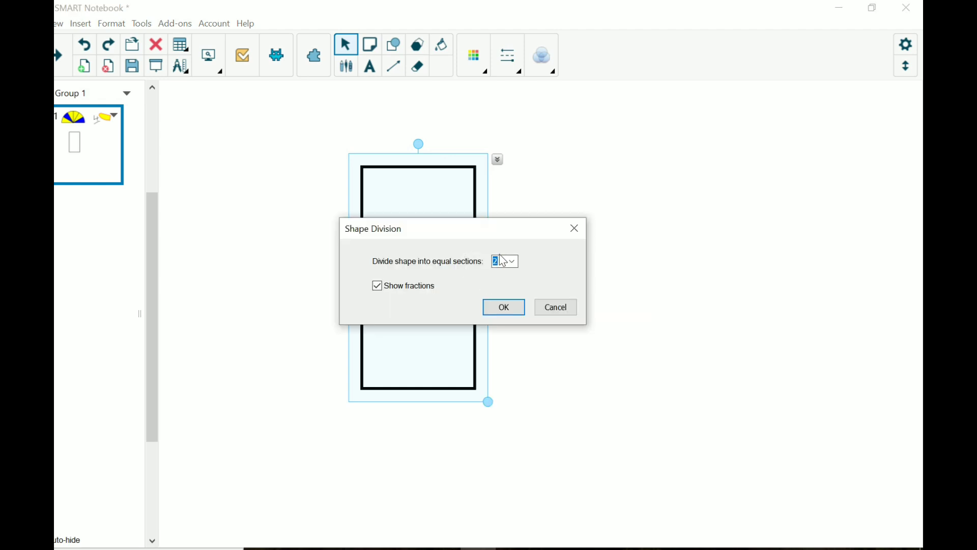
click(511, 262)
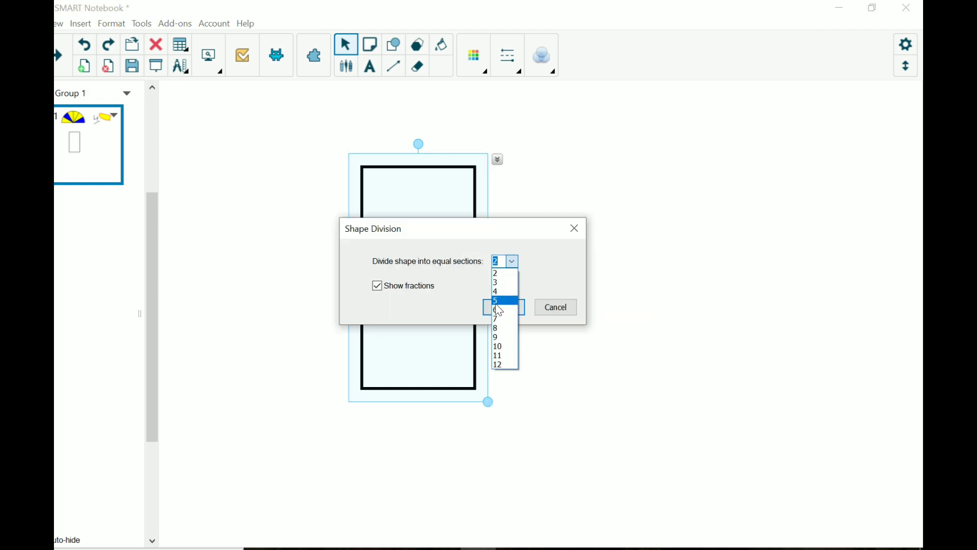
click(497, 293)
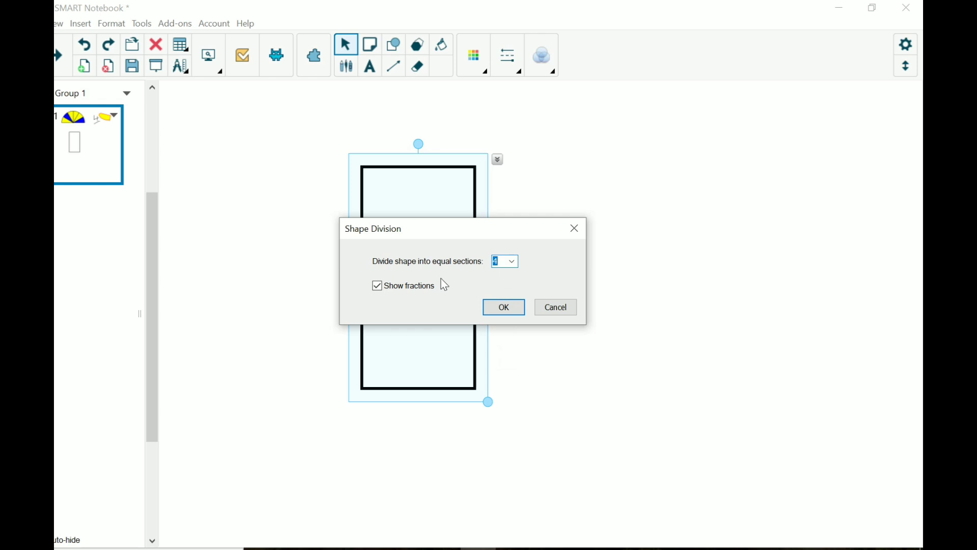
click(381, 287)
click(508, 309)
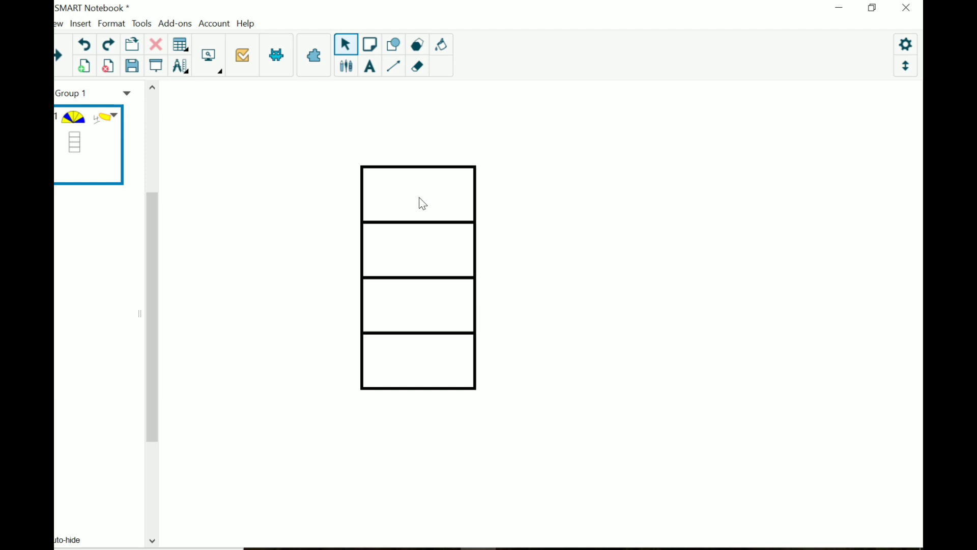
Step: Select all four sections of the divided rectangle and group them into one object
click(477, 208)
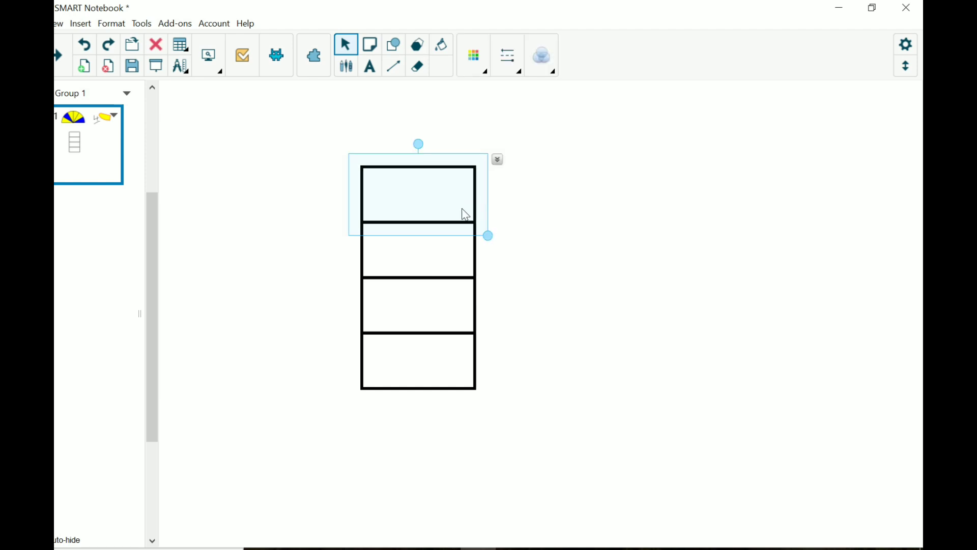
click(424, 263)
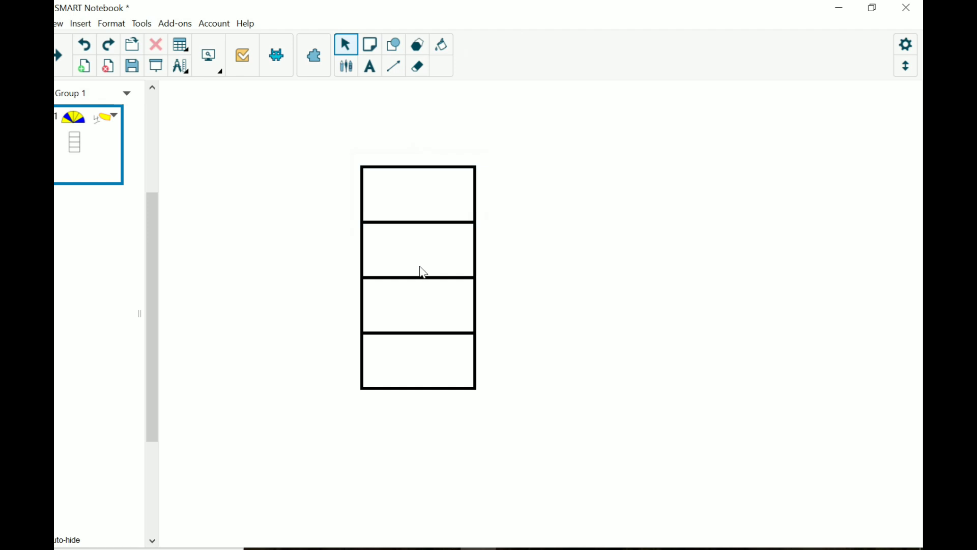
drag(450, 197, 516, 186)
drag(438, 181, 497, 205)
drag(341, 135, 527, 459)
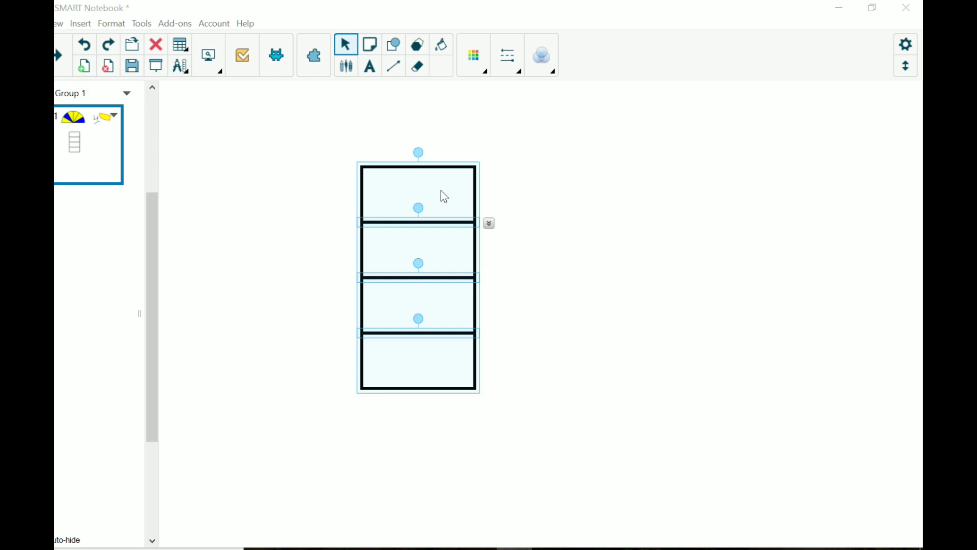
right_click(479, 247)
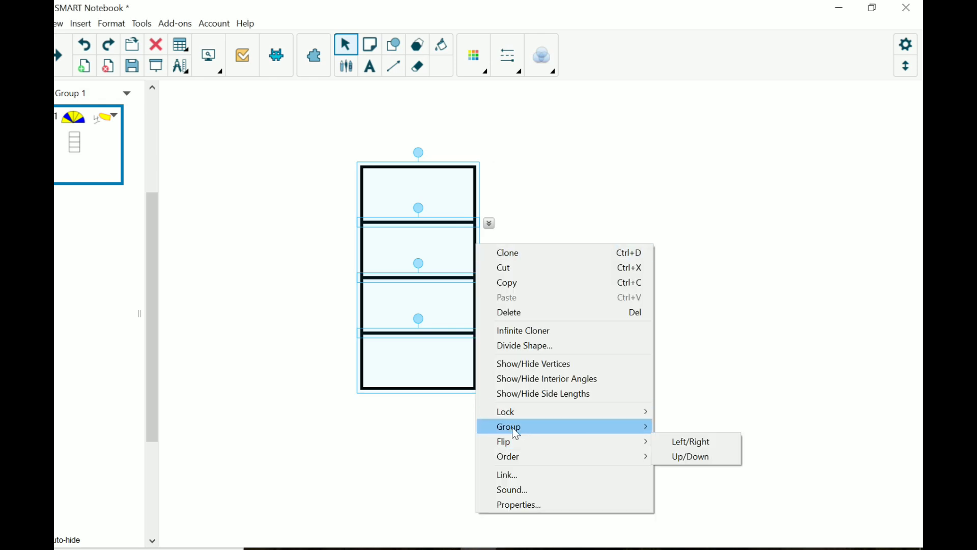
mouse_move(517, 432)
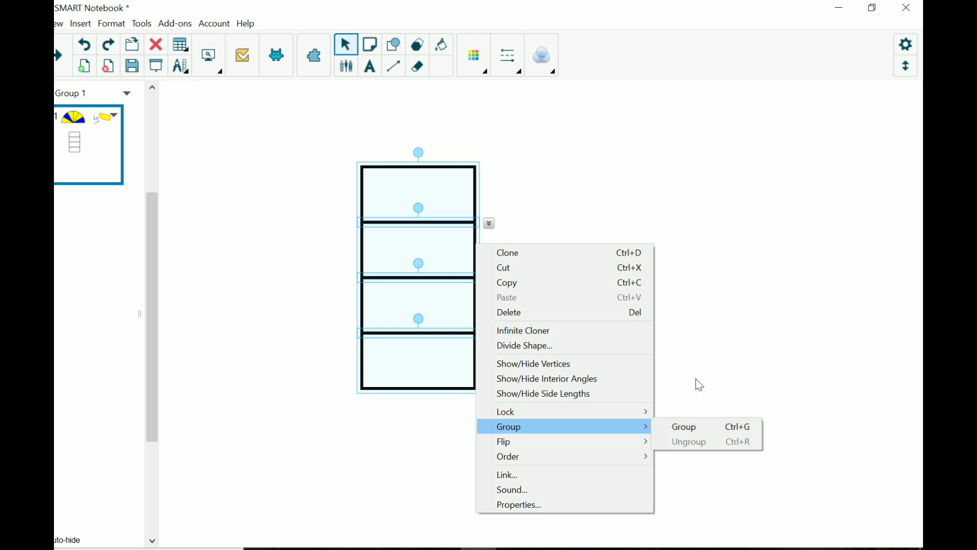
click(675, 426)
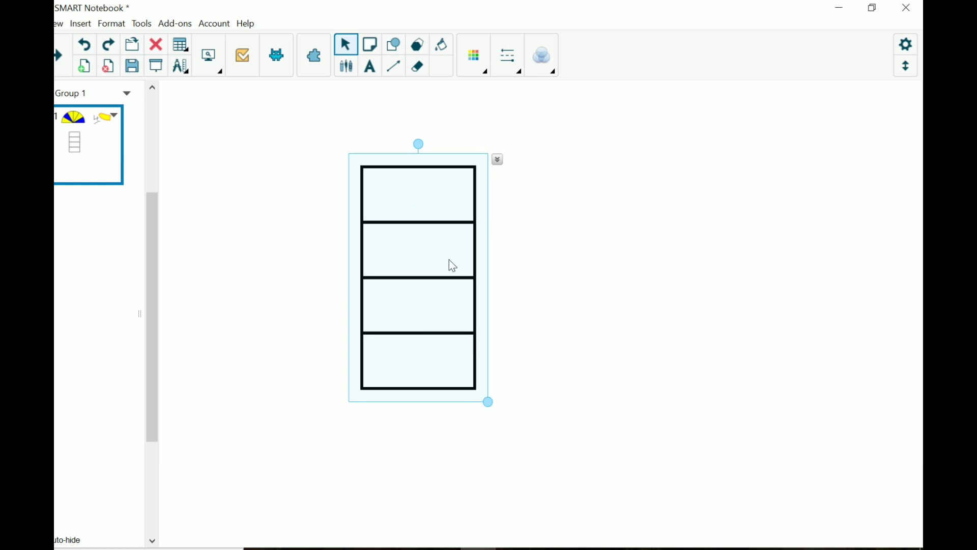
Step: Move the grouped rectangle slightly across the page and ungroup it into its four separate sections
drag(449, 262, 490, 275)
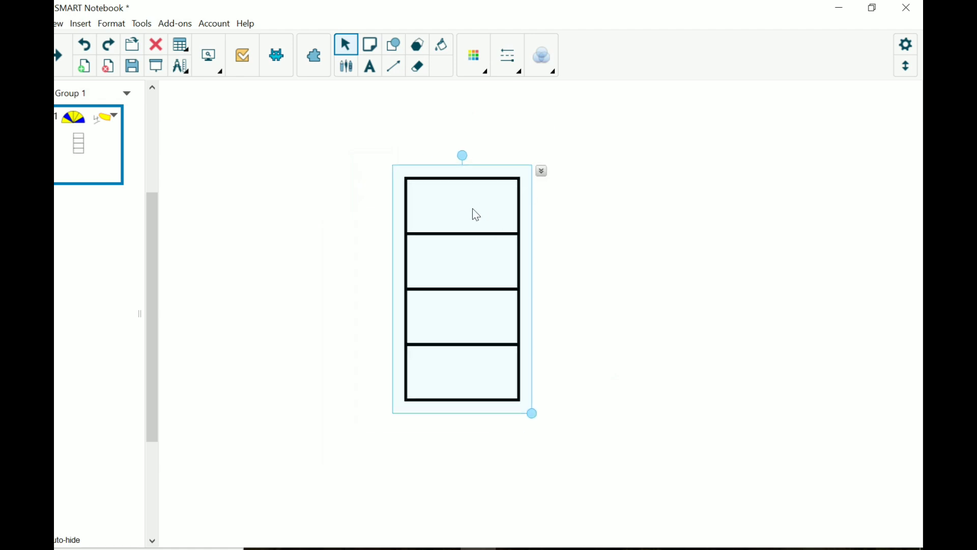
right_click(521, 217)
mouse_move(558, 357)
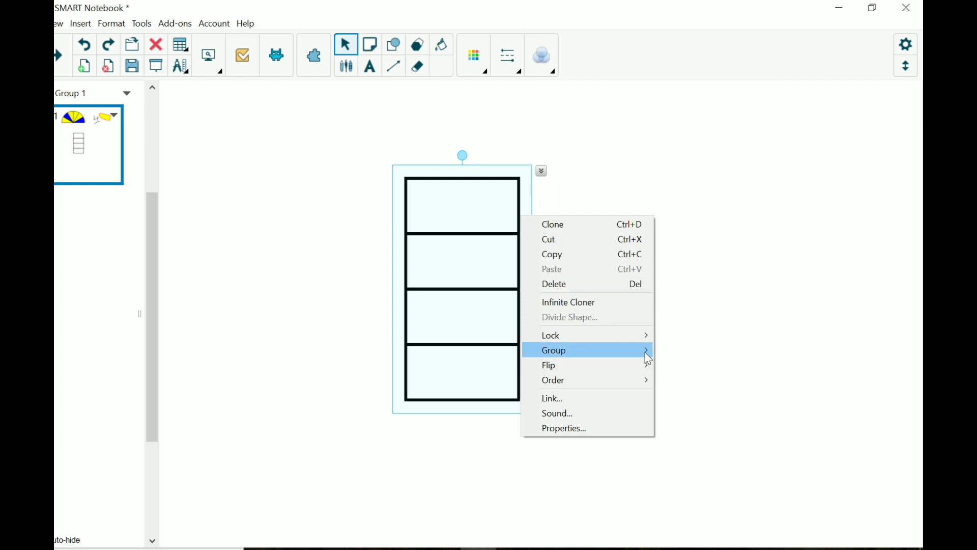
mouse_move(658, 355)
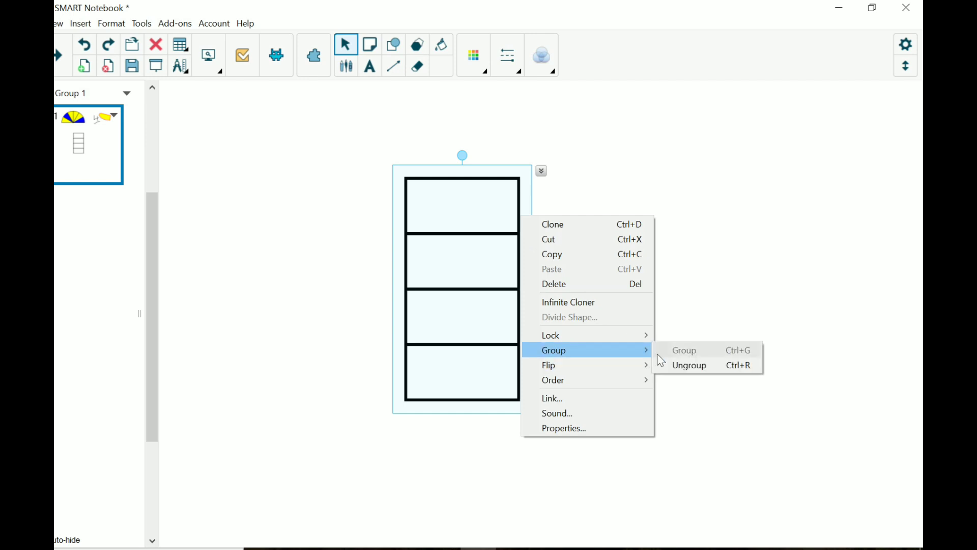
click(683, 368)
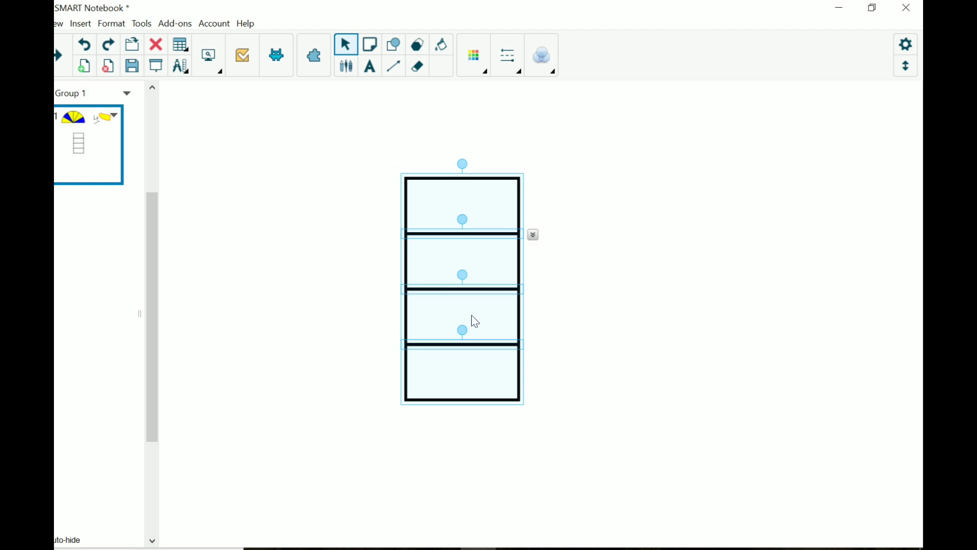
click(492, 209)
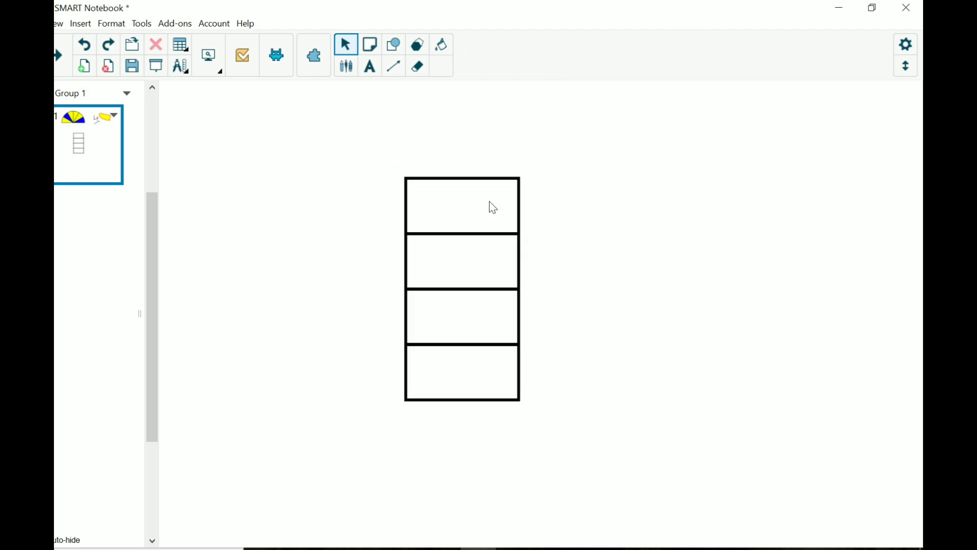
Step: Fill the top section of the divided rectangle with yellow and return to the Select tool
click(521, 196)
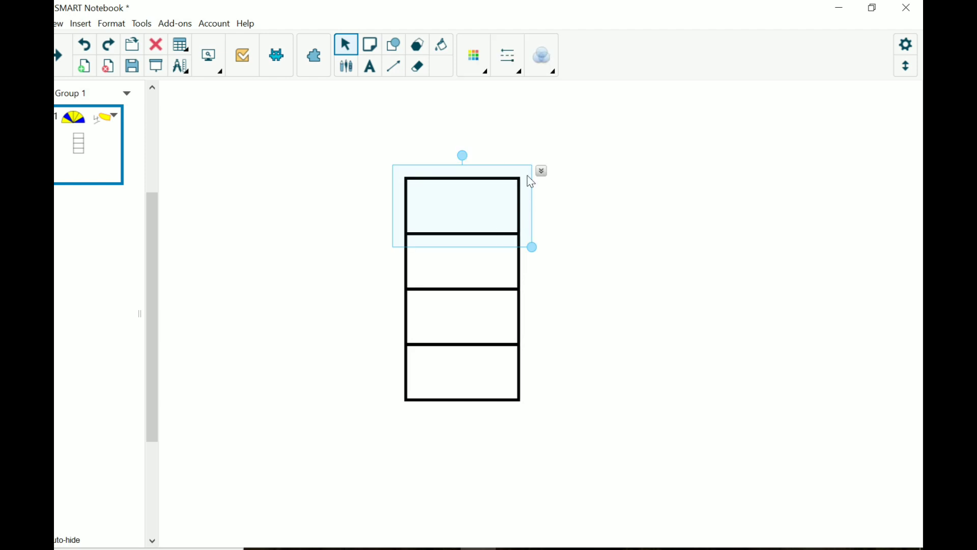
click(444, 45)
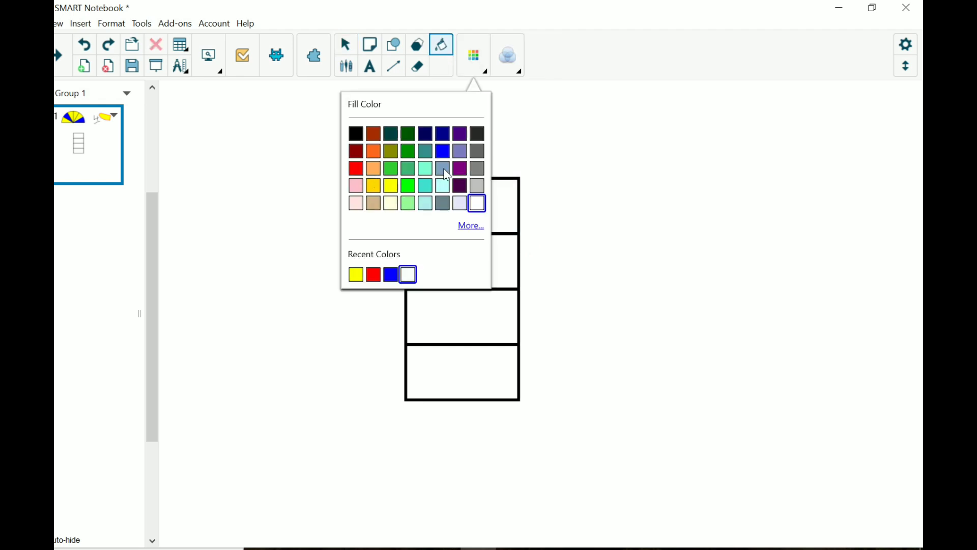
click(394, 187)
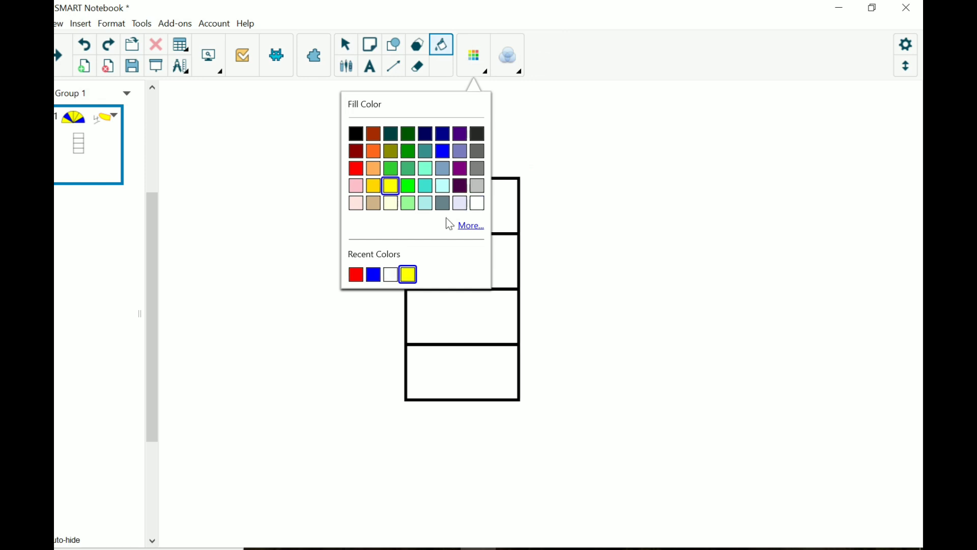
click(504, 205)
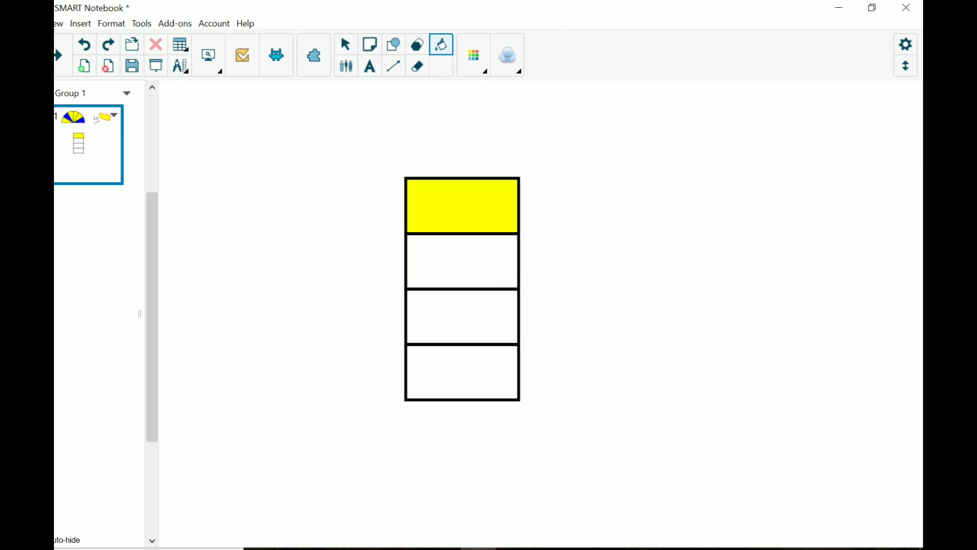
click(347, 44)
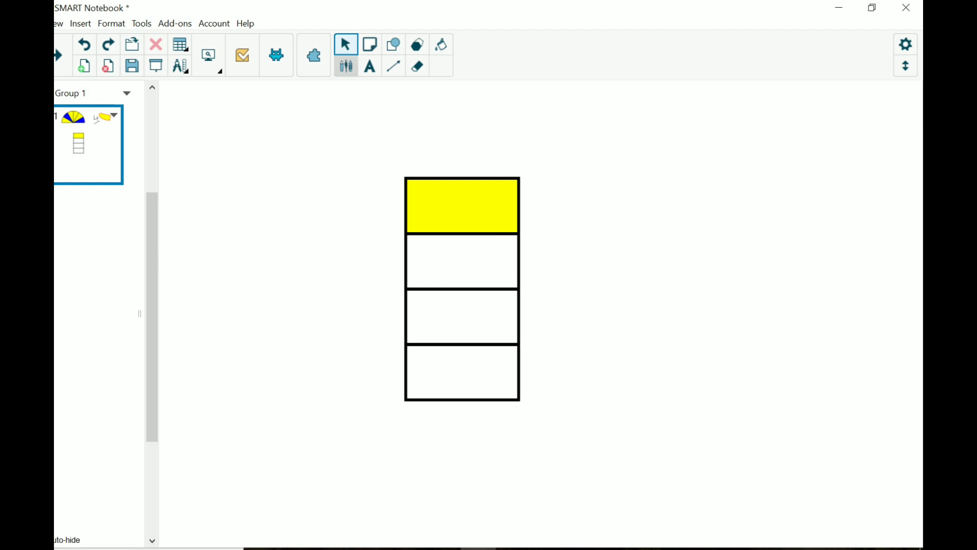
Step: Handwrite the fraction 1/4 in black pen beside the rectangle and fill its second section with yellow
click(346, 66)
mouse_move(610, 171)
mouse_down()
mouse_move(607, 263)
mouse_move(578, 307)
mouse_move(680, 365)
mouse_up()
drag(651, 311, 622, 394)
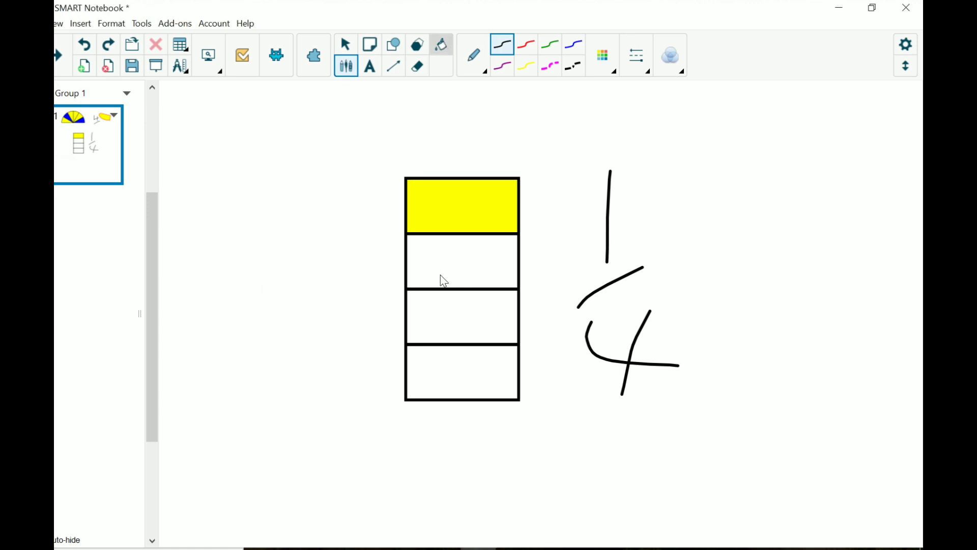
click(437, 260)
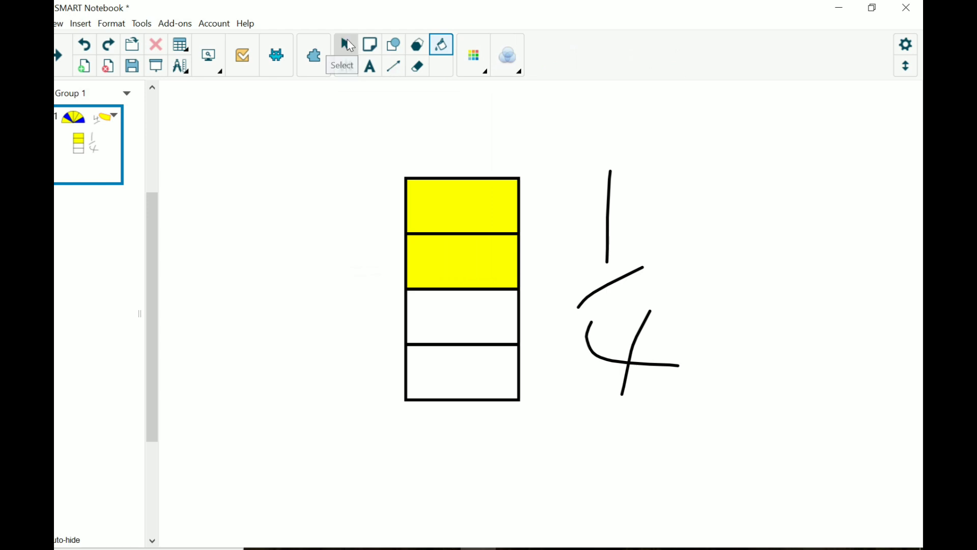
Step: Delete the handwritten numerator 1 and handwrite a new numerator above the 4 with the pen
click(347, 44)
click(622, 187)
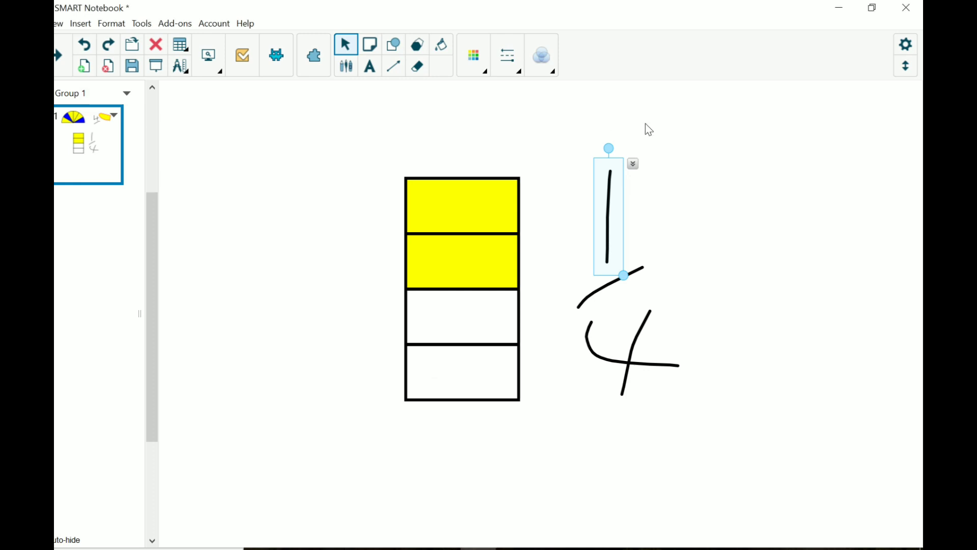
click(592, 194)
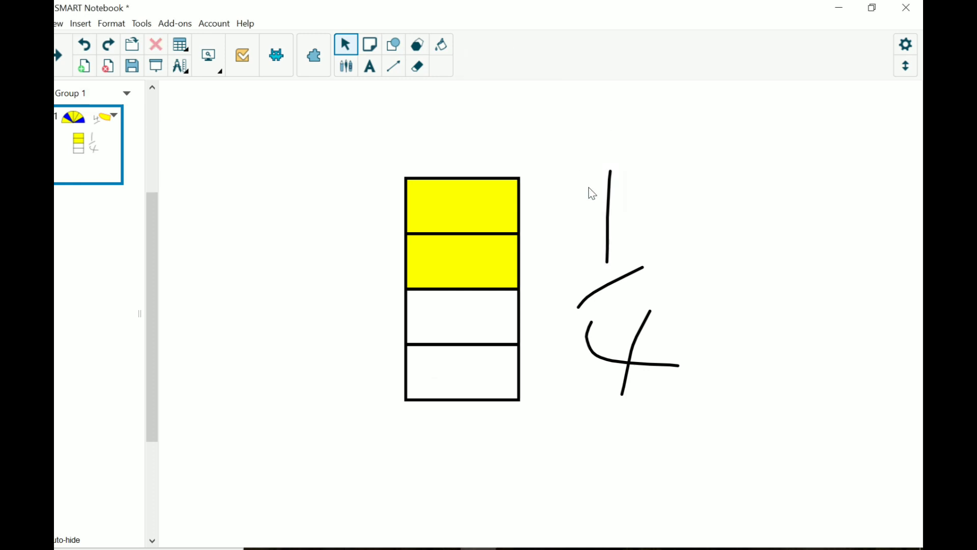
click(586, 173)
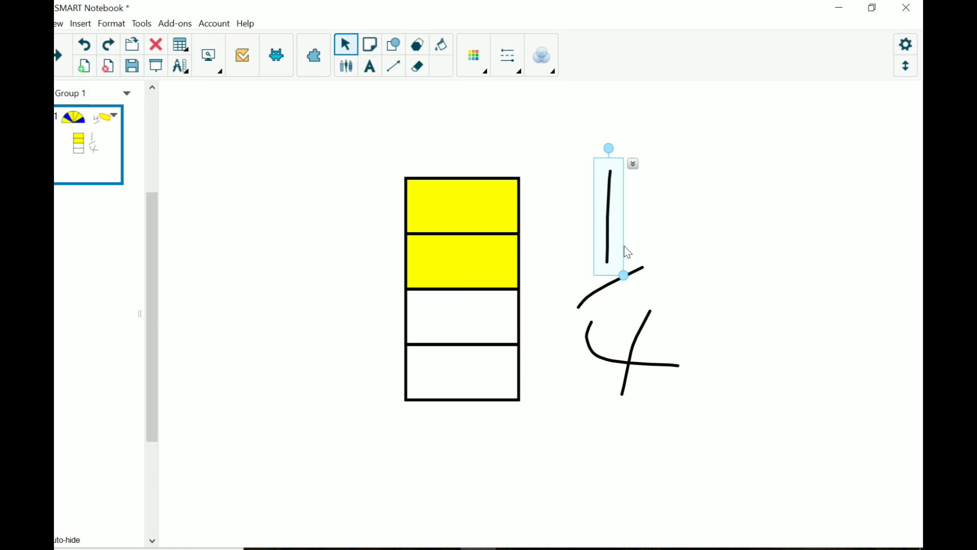
click(575, 176)
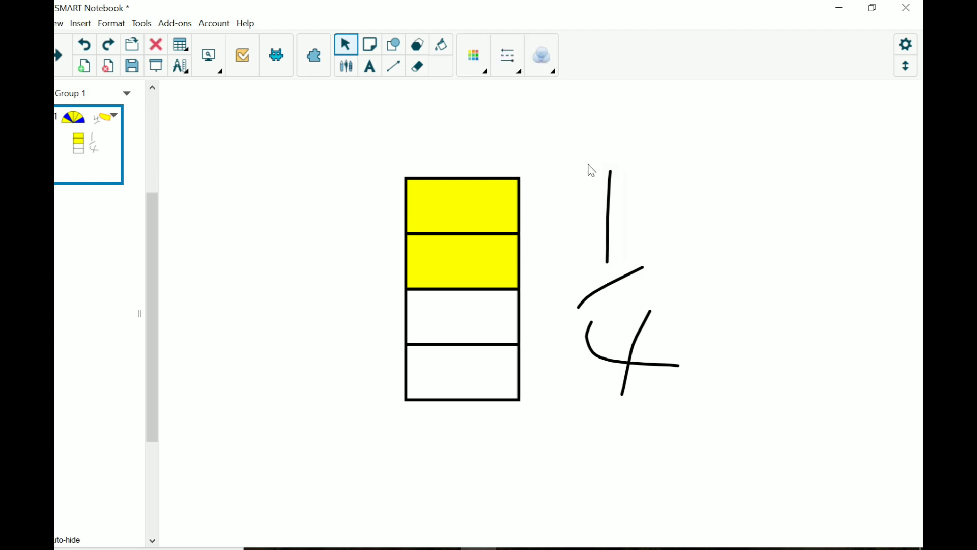
click(592, 171)
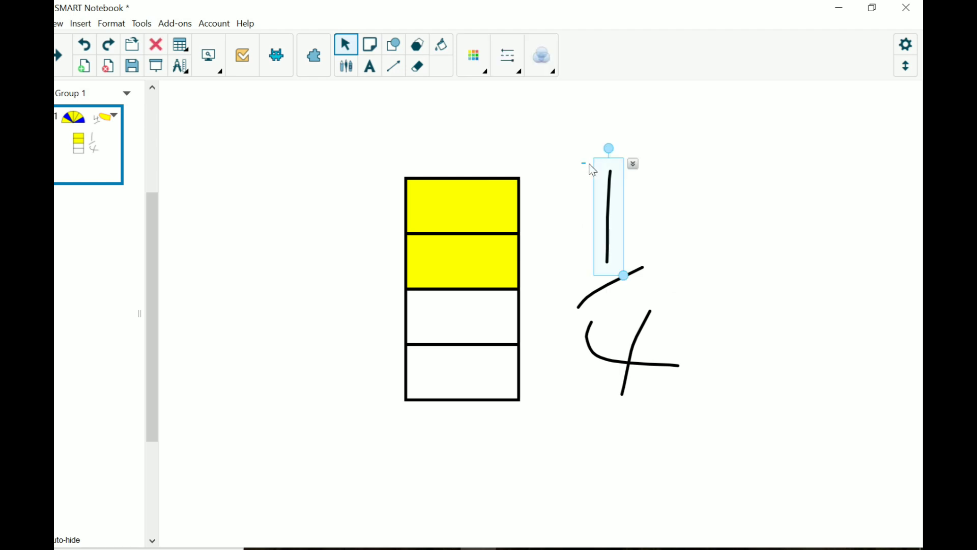
right_click(621, 192)
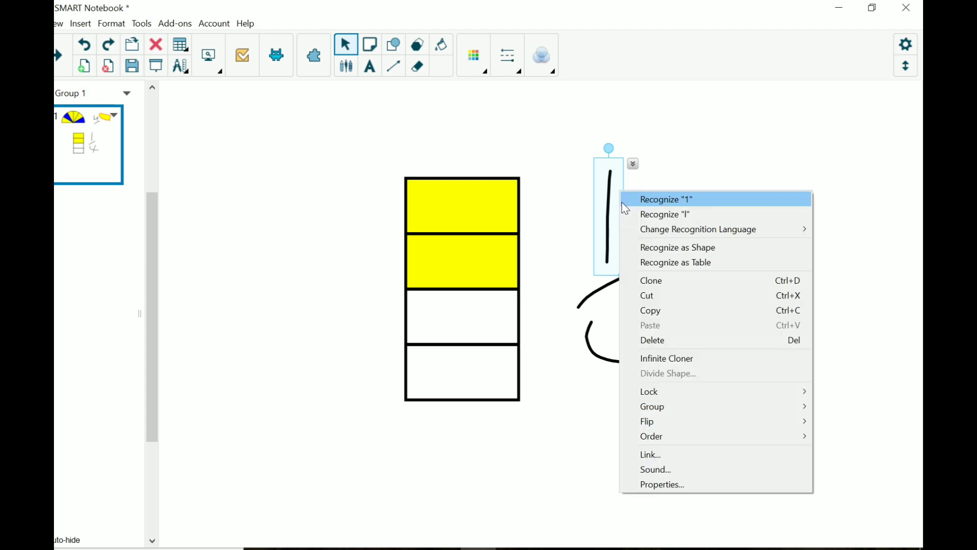
click(649, 336)
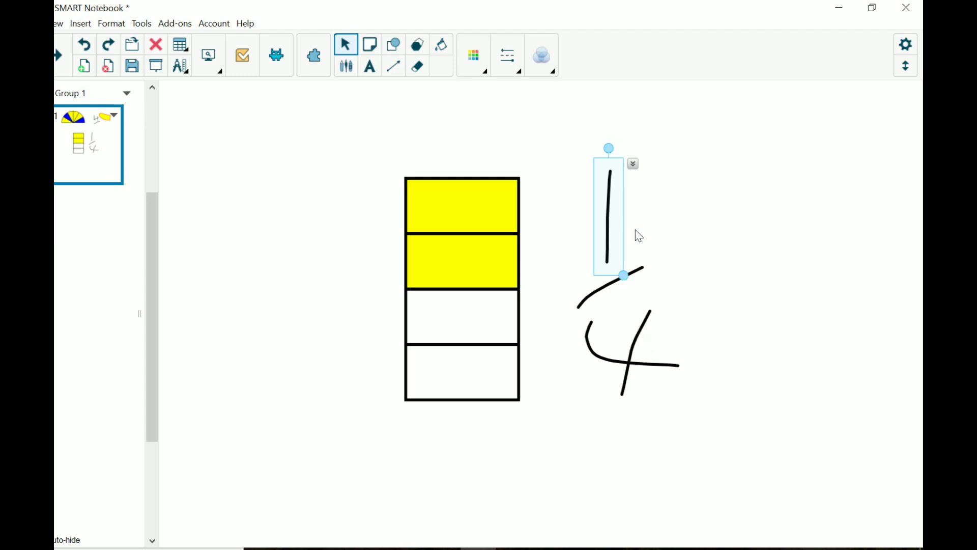
key(Delete)
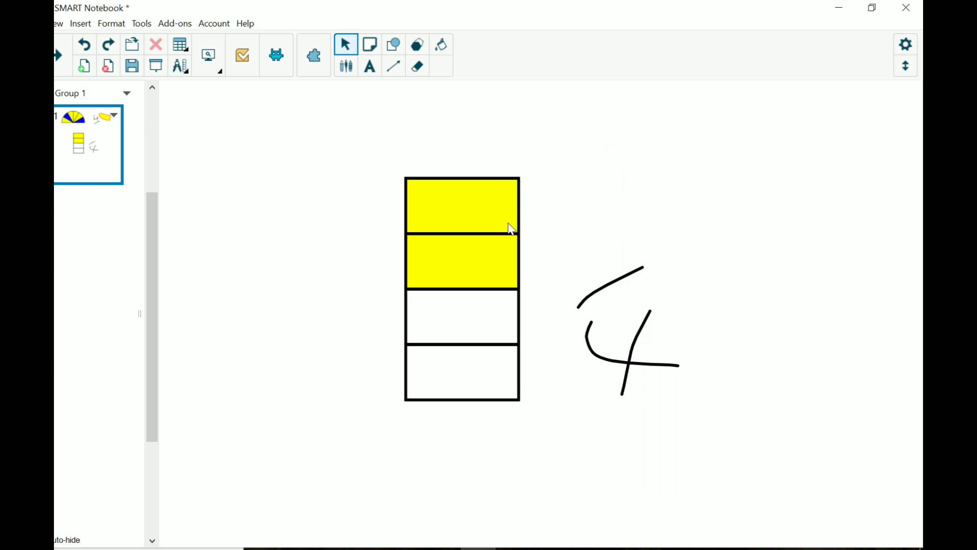
click(346, 66)
mouse_move(564, 172)
mouse_down()
mouse_move(568, 216)
mouse_move(636, 249)
mouse_up()
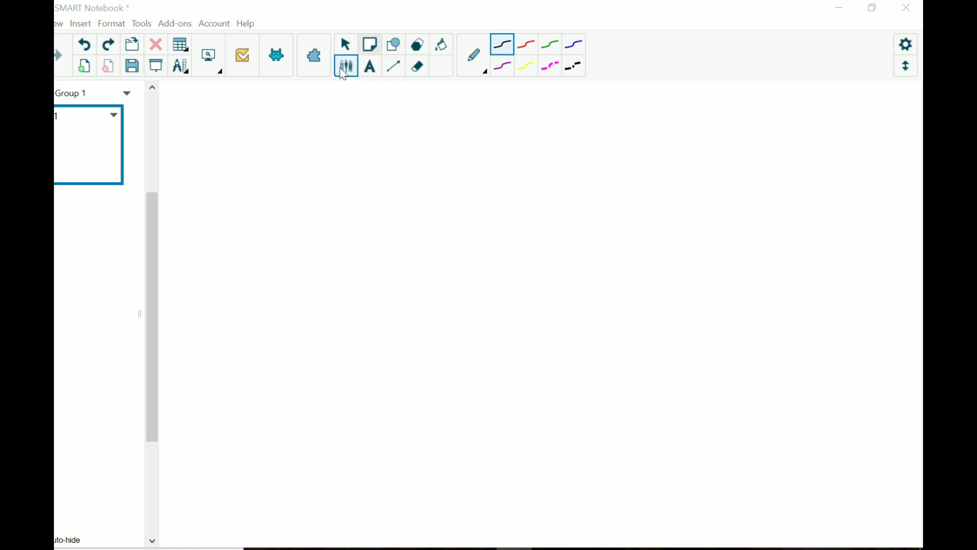
Step: Draw a large circle on the blank page with the circle shape
click(395, 51)
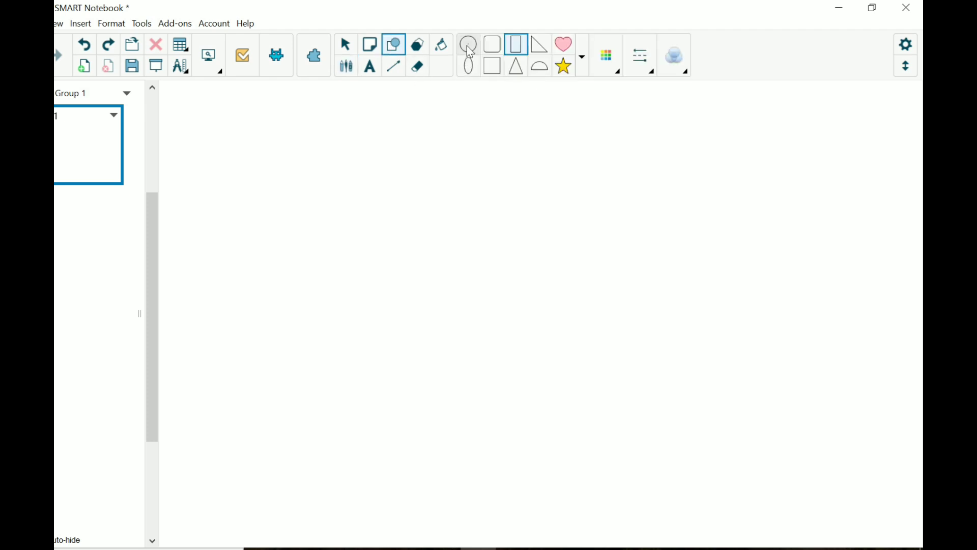
click(470, 51)
mouse_move(404, 201)
mouse_down()
mouse_move(527, 201)
mouse_move(513, 201)
mouse_up()
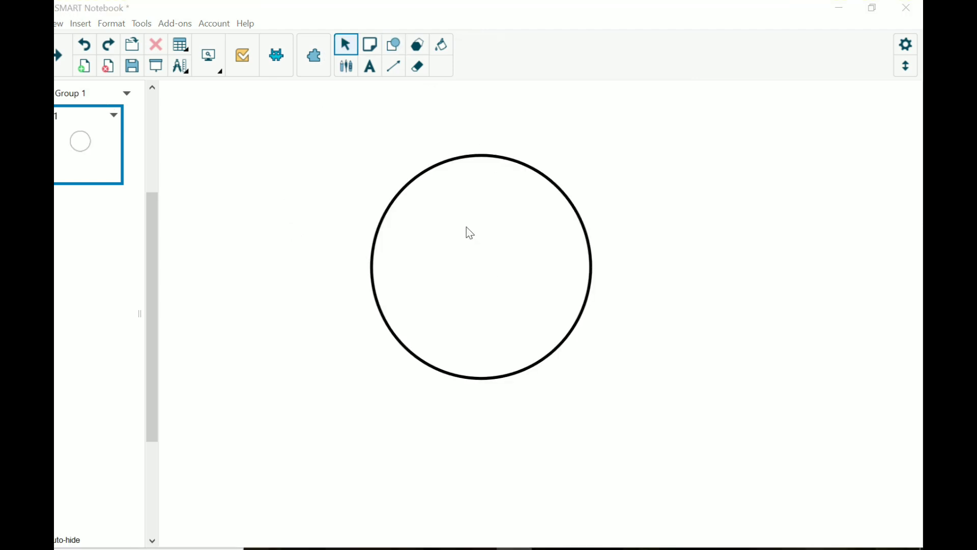
Step: Divide the circle into 6 equal sections with Show fractions turned off
click(570, 205)
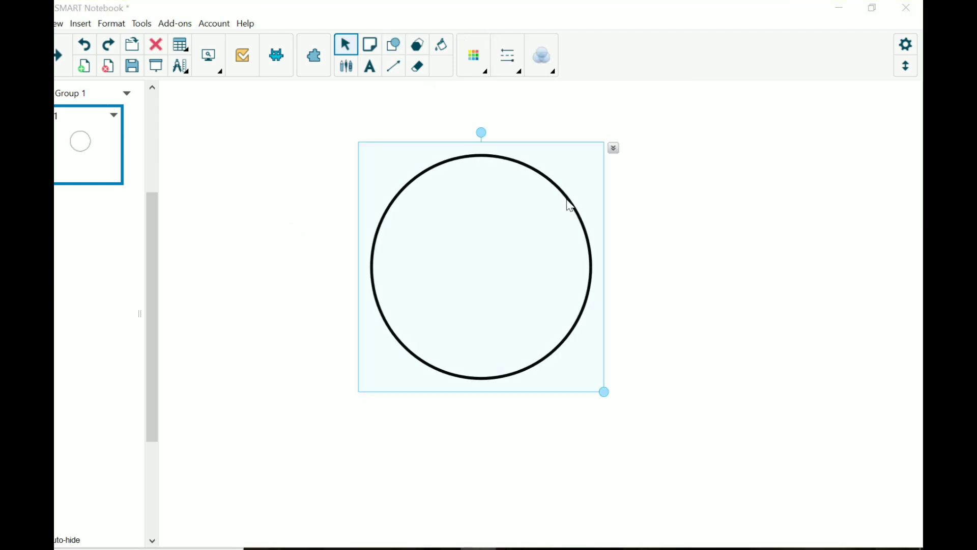
click(616, 153)
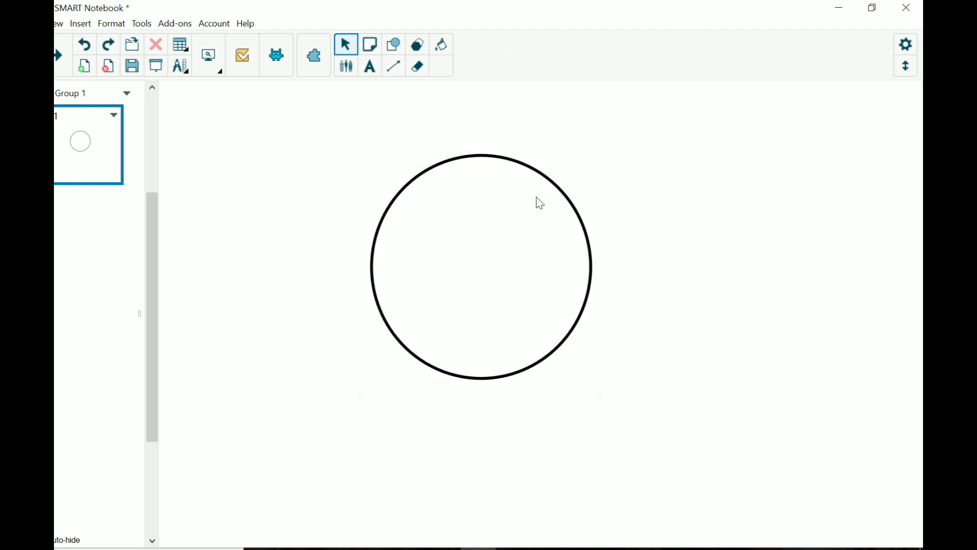
click(553, 190)
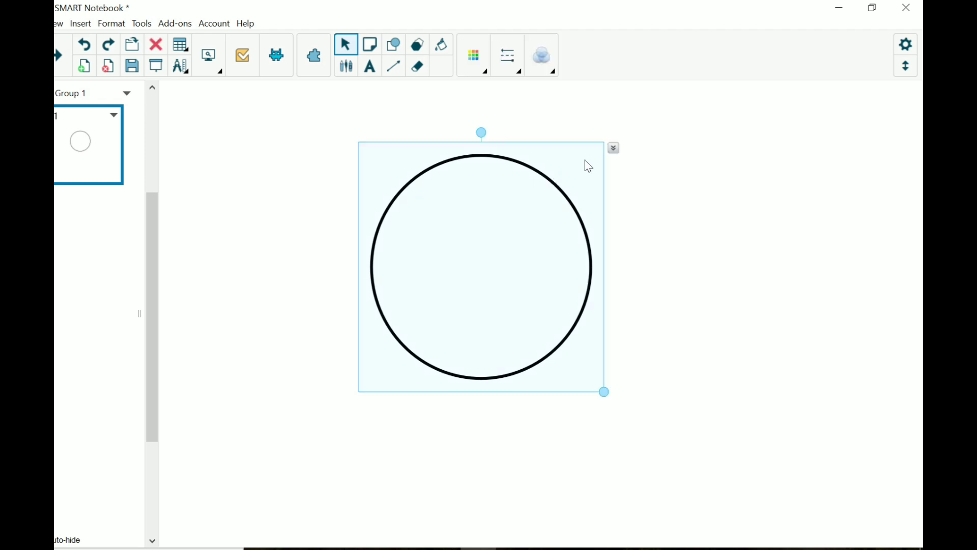
click(613, 147)
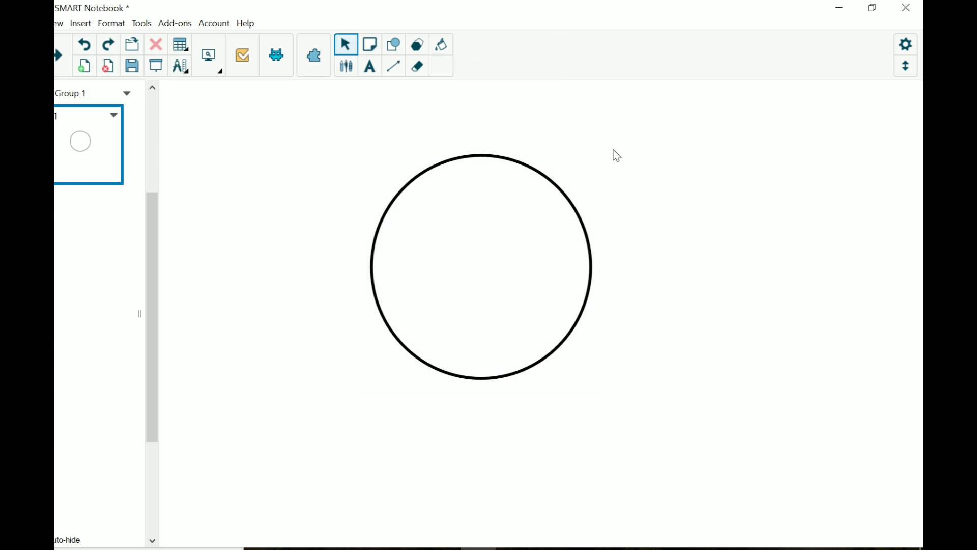
click(561, 190)
right_click(561, 191)
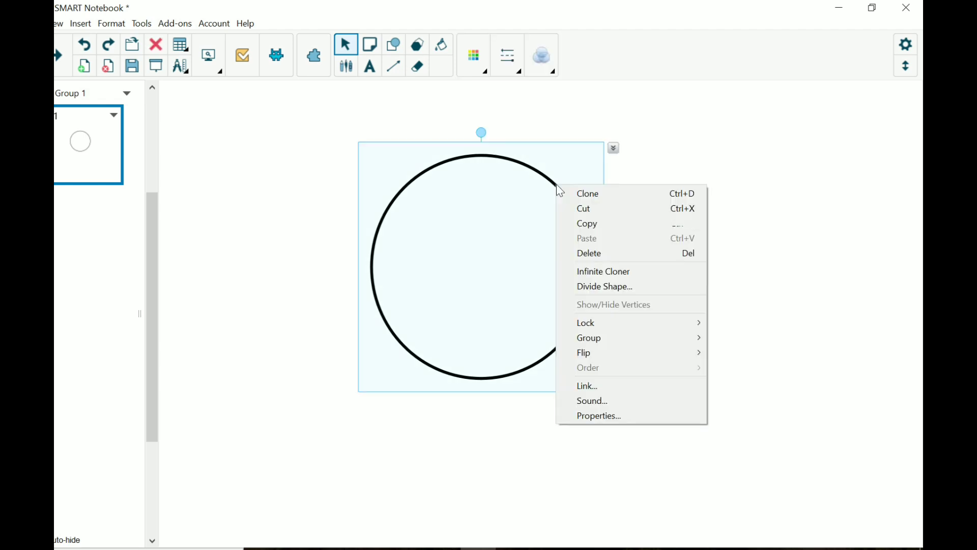
click(592, 290)
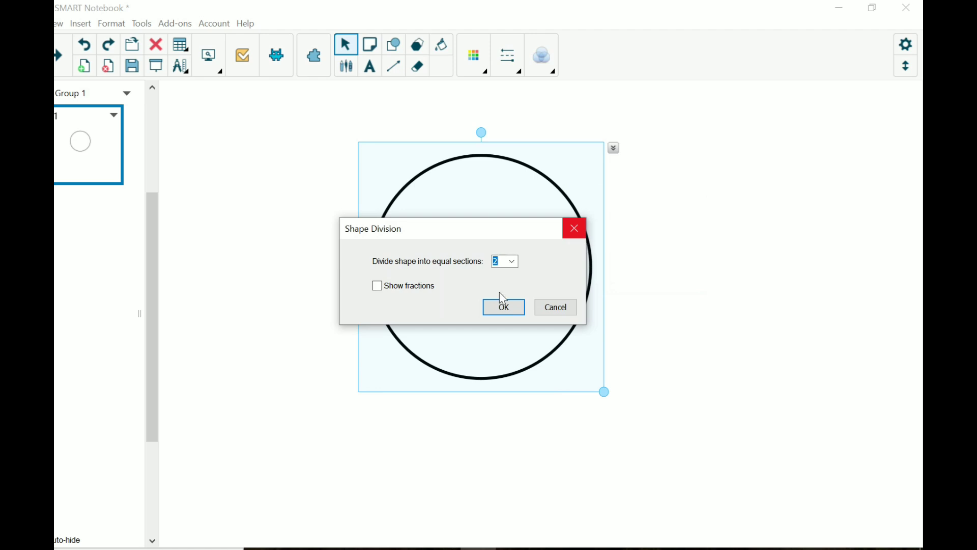
click(512, 264)
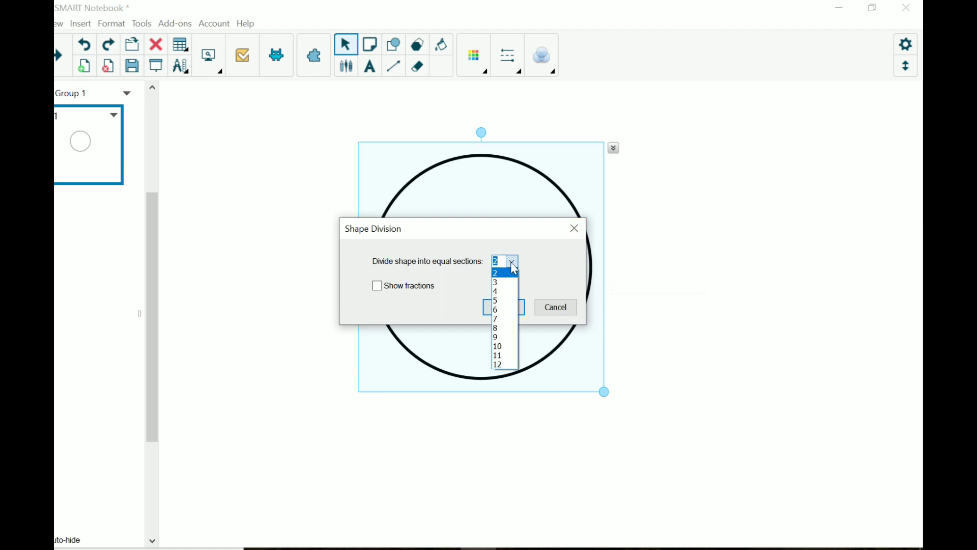
click(499, 310)
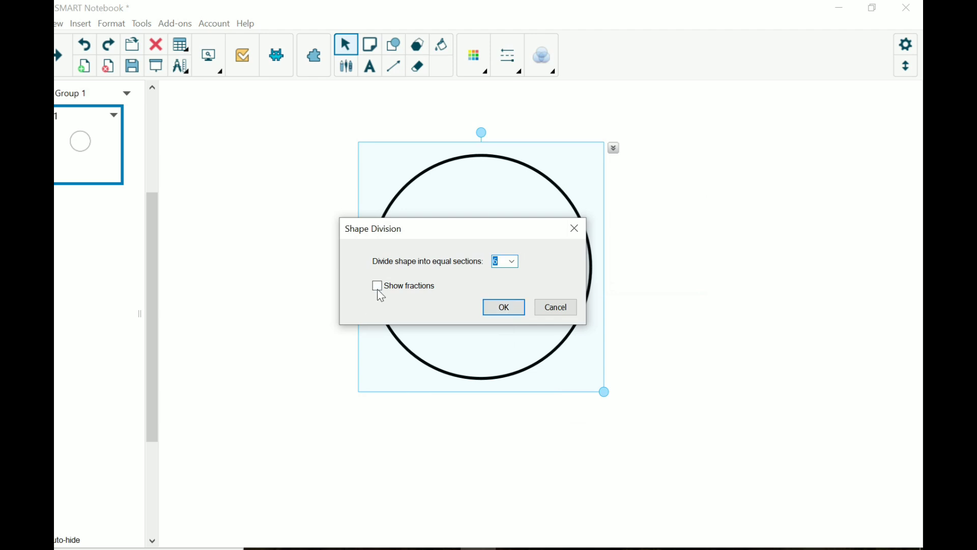
click(498, 309)
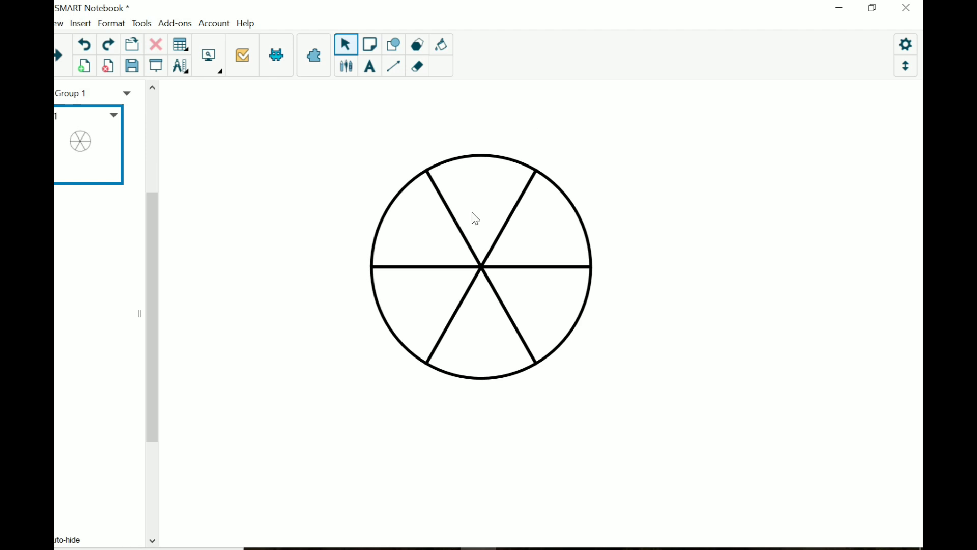
Step: Fill the top section of the divided circle with yellow
drag(471, 201, 440, 120)
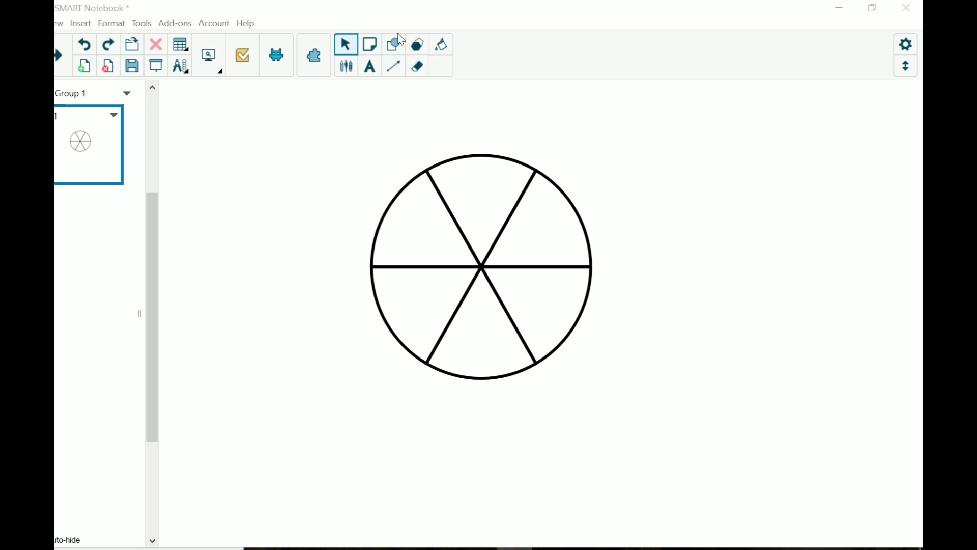
click(443, 44)
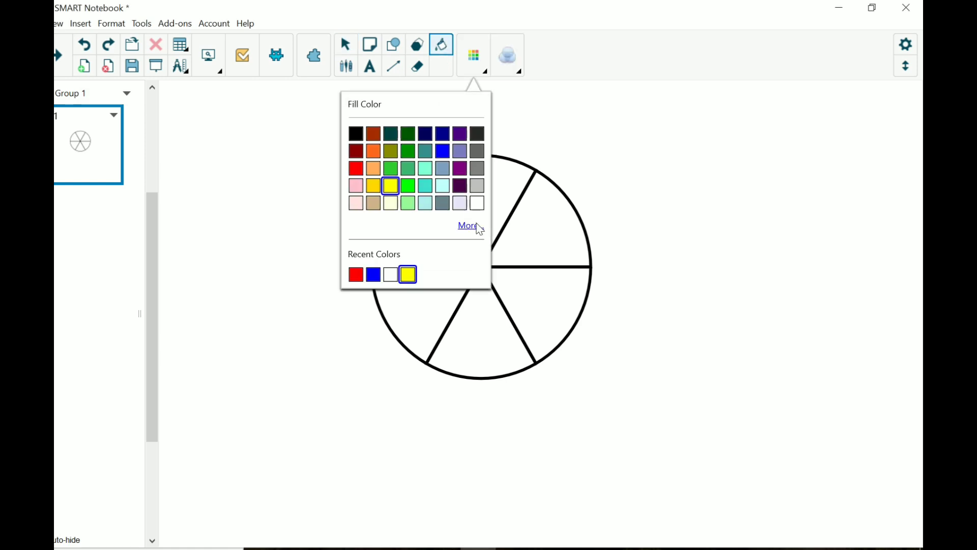
click(506, 186)
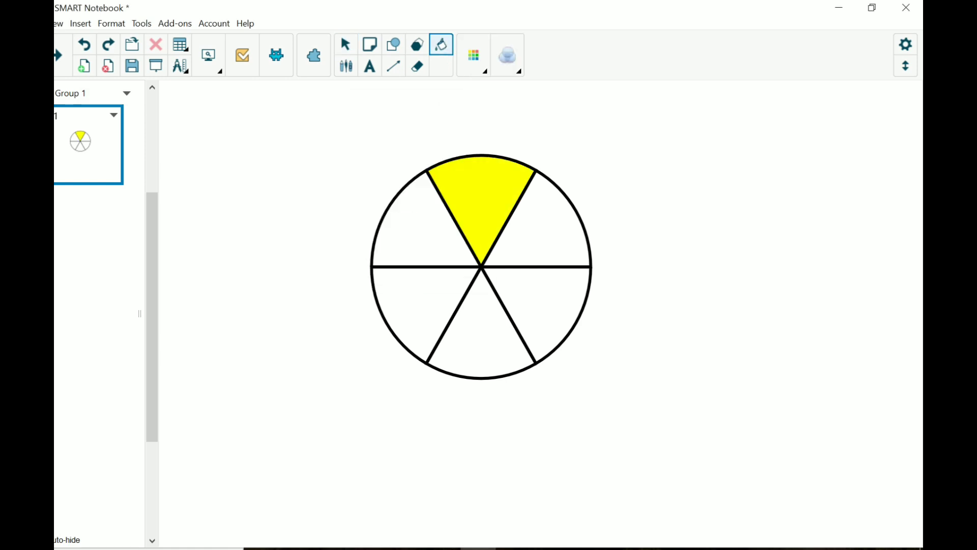
Step: Fill the circle's upper-right and lower-left sections with yellow, undoing a trial fill of the lower-right section
click(545, 213)
click(545, 318)
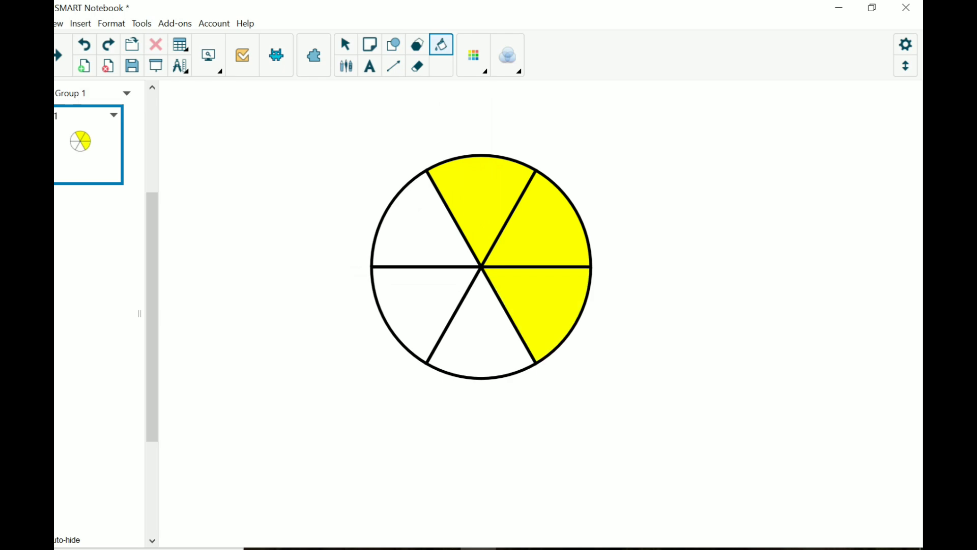
click(84, 45)
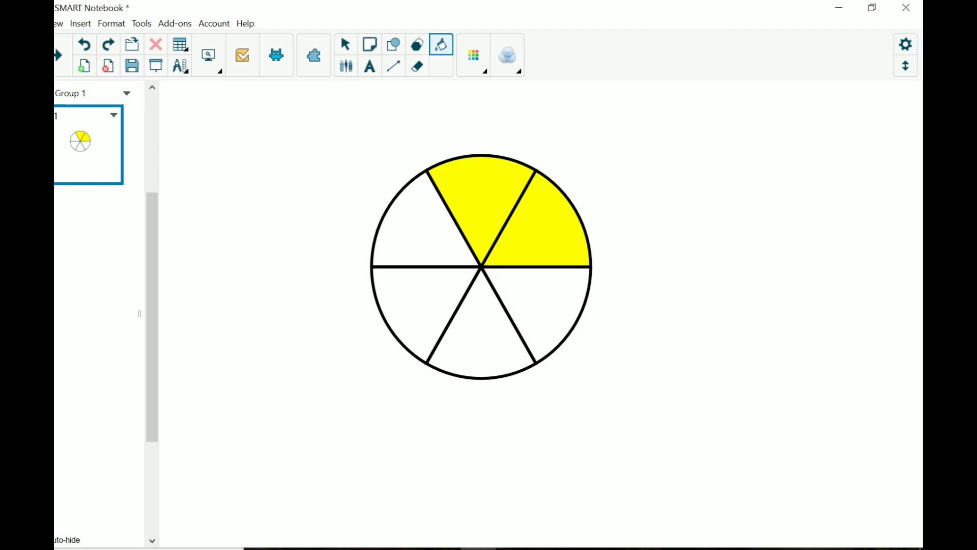
click(419, 305)
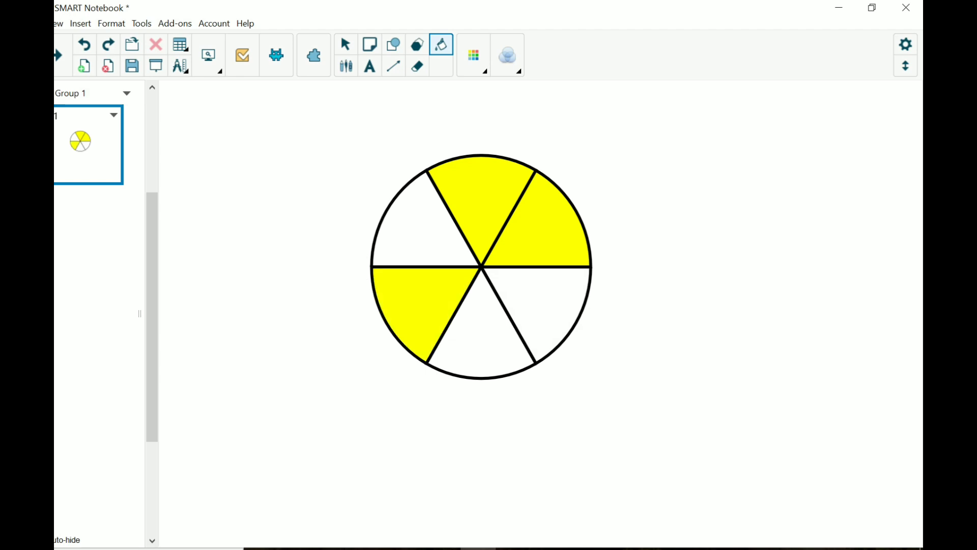
click(348, 48)
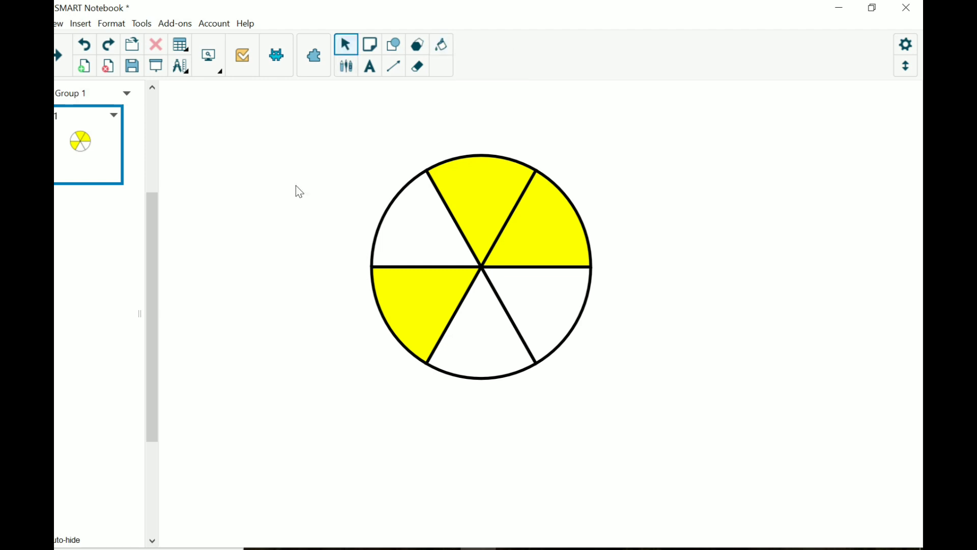
Step: Handwrite the fraction 3/6 in black beside the circle with the pen
click(346, 66)
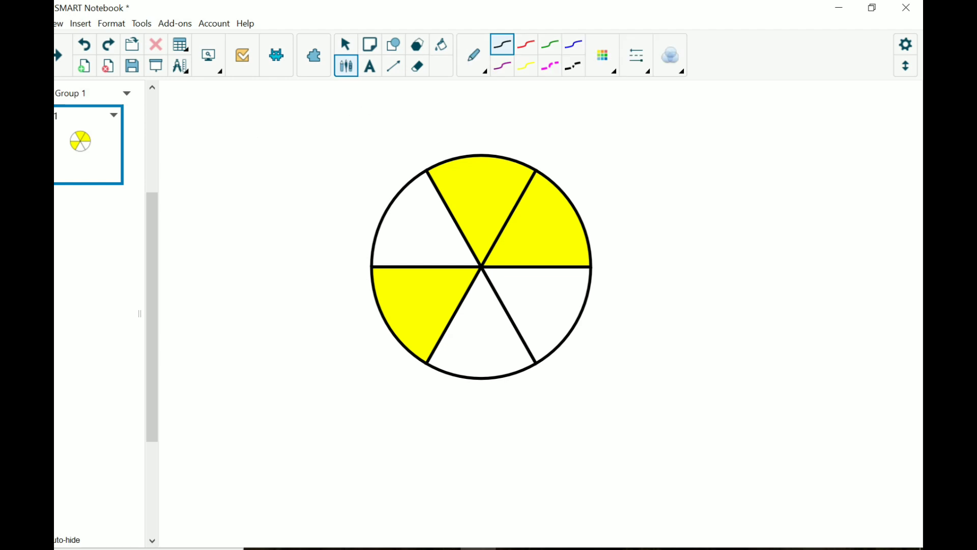
mouse_move(634, 178)
mouse_down()
mouse_move(695, 176)
mouse_move(653, 265)
mouse_up()
drag(613, 307, 752, 292)
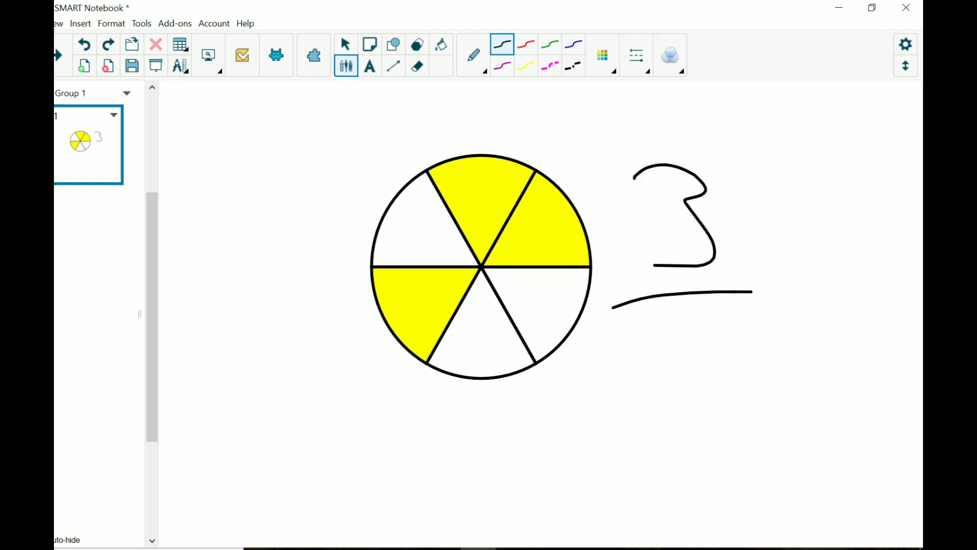
mouse_move(778, 328)
mouse_down()
mouse_move(652, 358)
mouse_move(659, 374)
mouse_up()
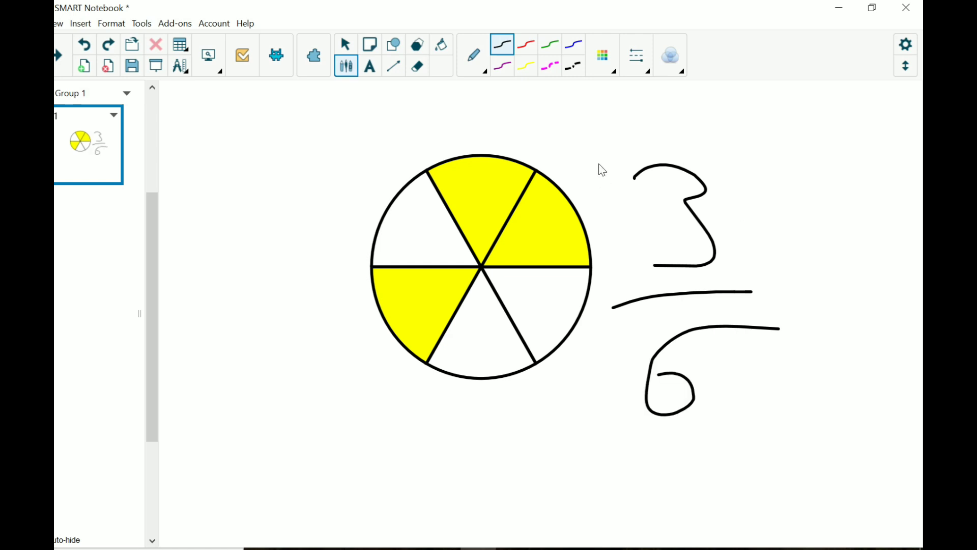
Step: Select the handwritten numerator 3 by circling it and delete it
drag(591, 164, 740, 249)
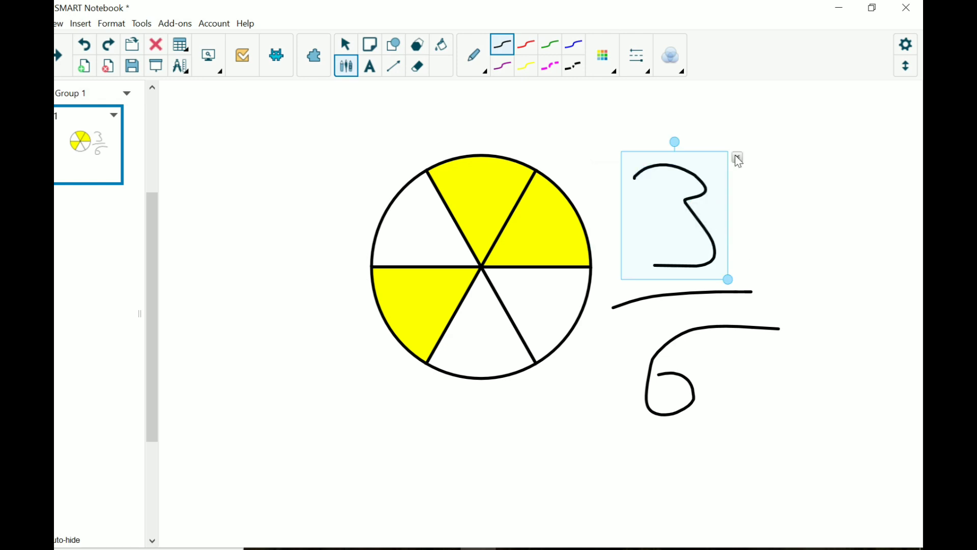
right_click(726, 170)
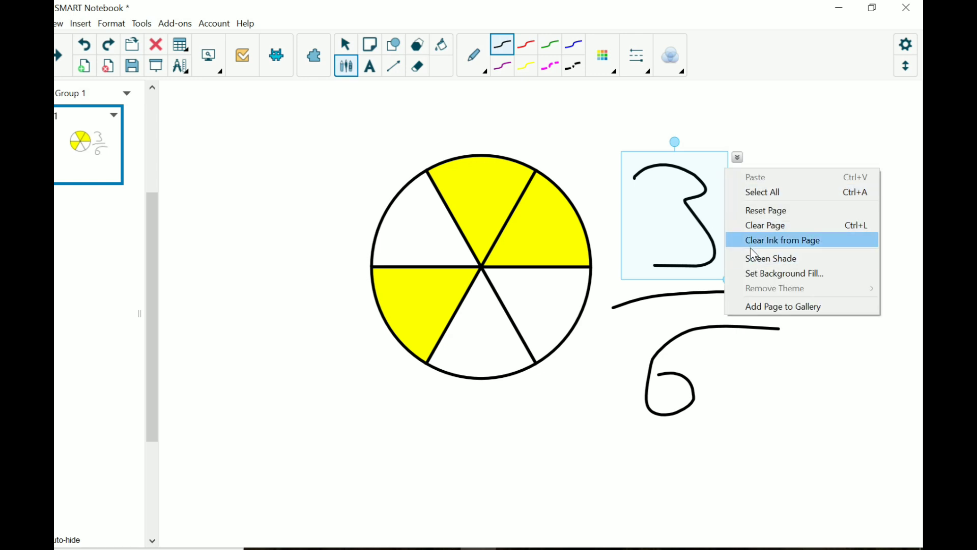
right_click(685, 184)
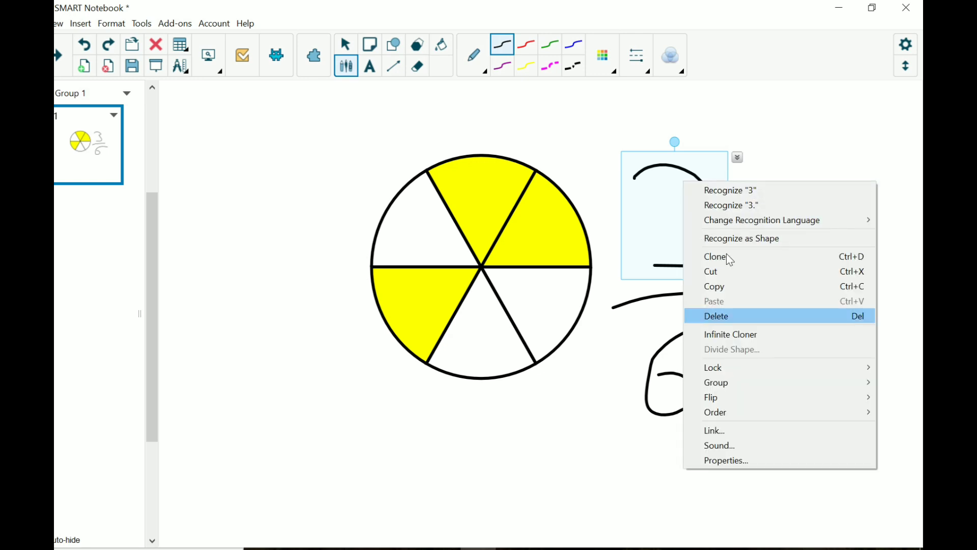
click(717, 291)
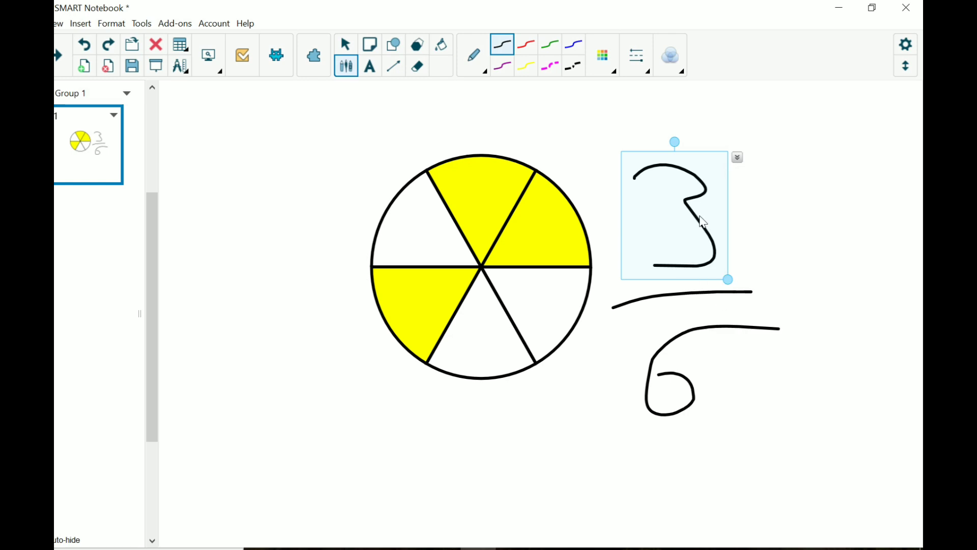
key(Delete)
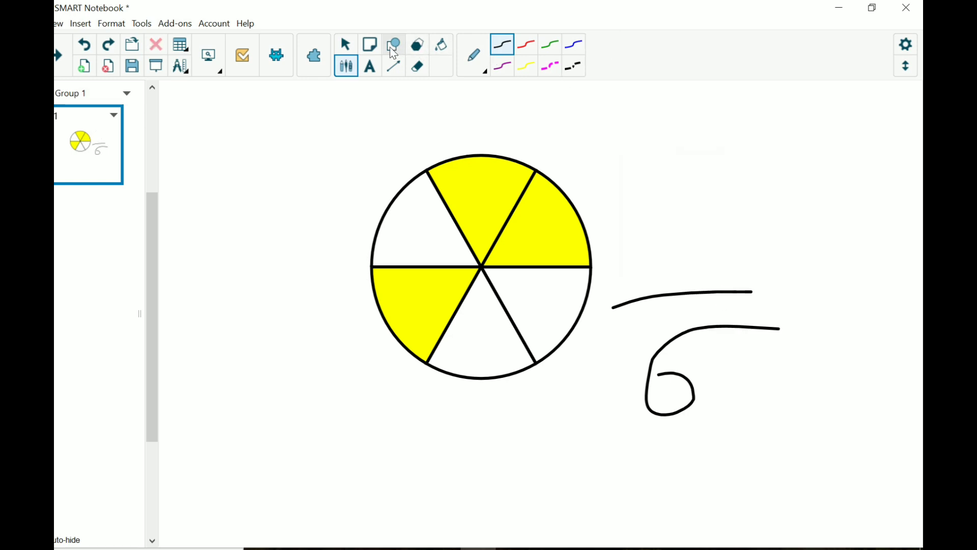
Step: Fill the circle's lower-right section with yellow and handwrite the new numerator 4 above the fraction line with the pen
click(441, 47)
click(474, 55)
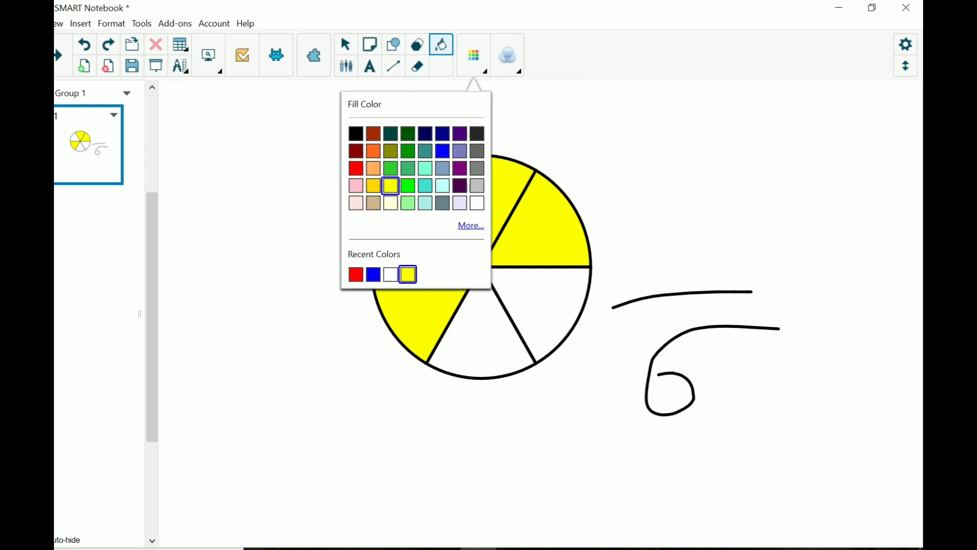
click(541, 308)
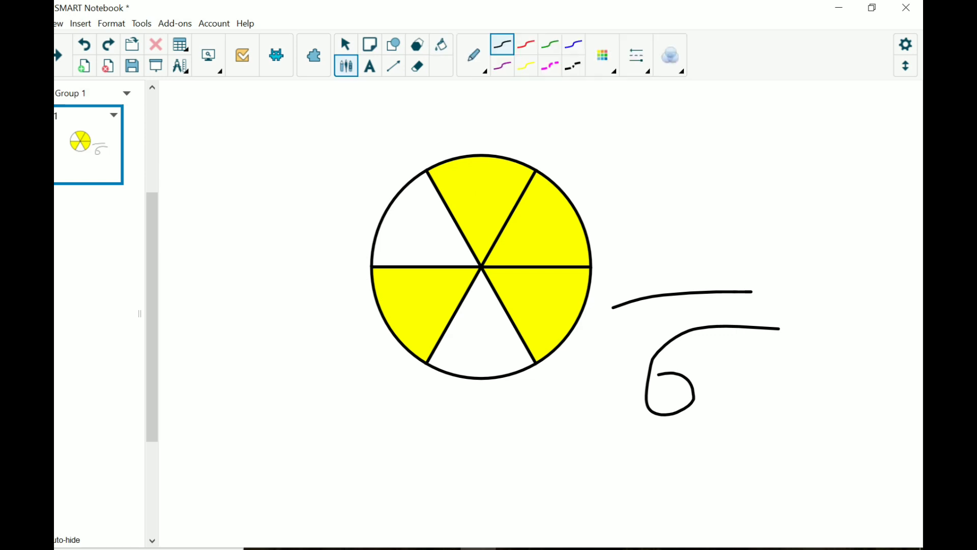
mouse_move(654, 160)
mouse_down()
mouse_move(649, 176)
mouse_move(747, 227)
mouse_up()
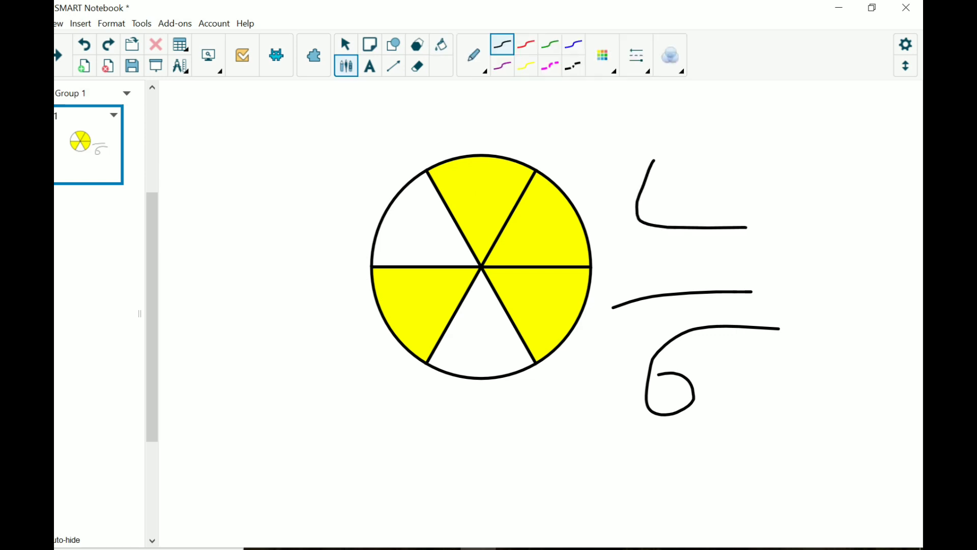
drag(710, 171, 688, 289)
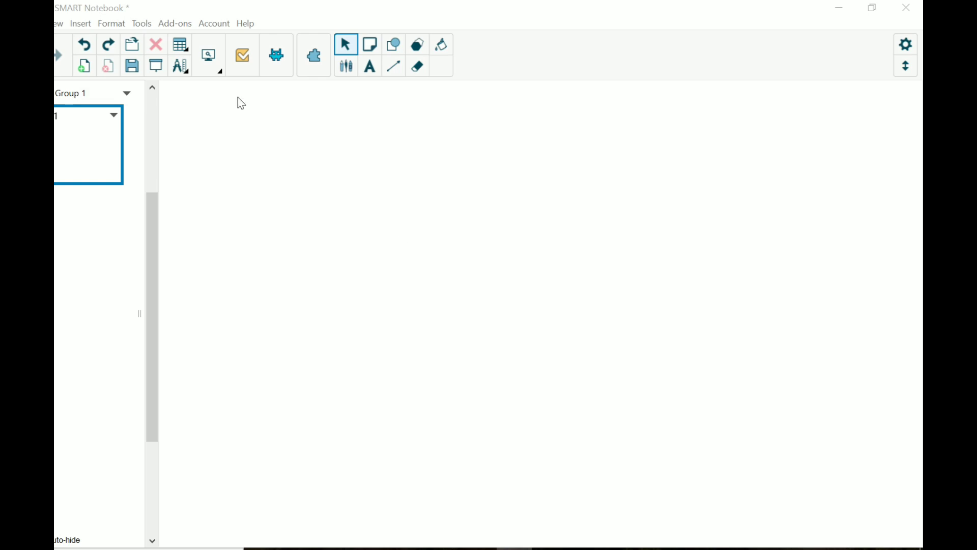
Step: Draw a four-sided irregular polygon with yellow fill and red outline on the blank page
click(141, 23)
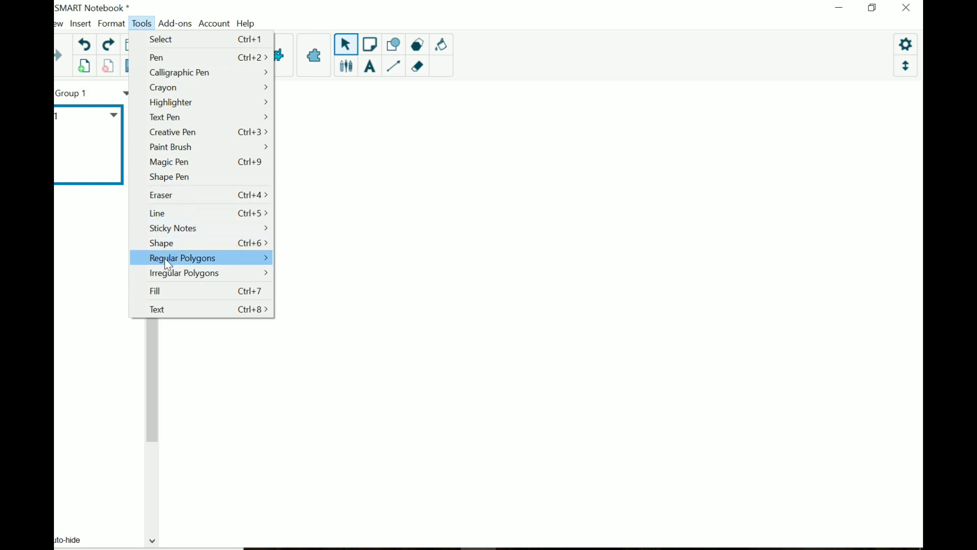
mouse_move(168, 263)
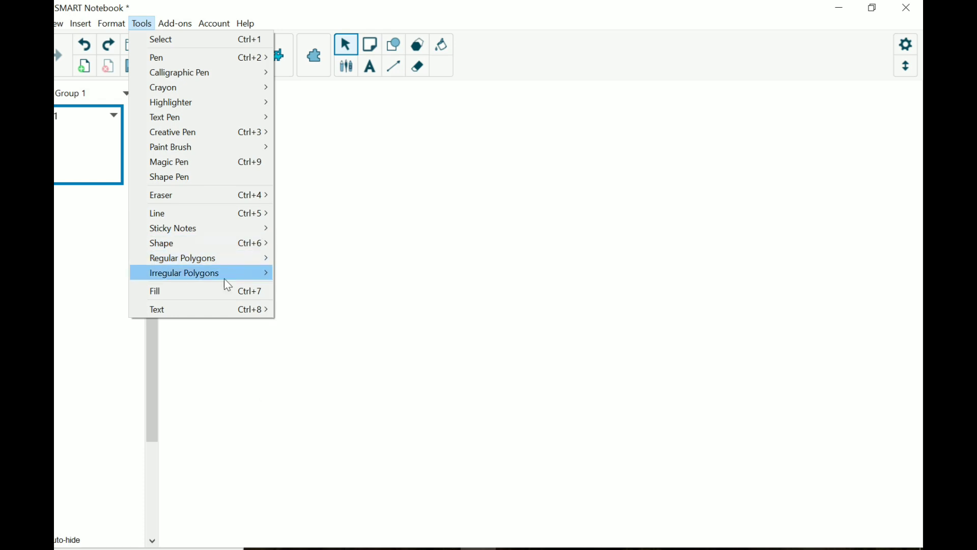
mouse_move(225, 279)
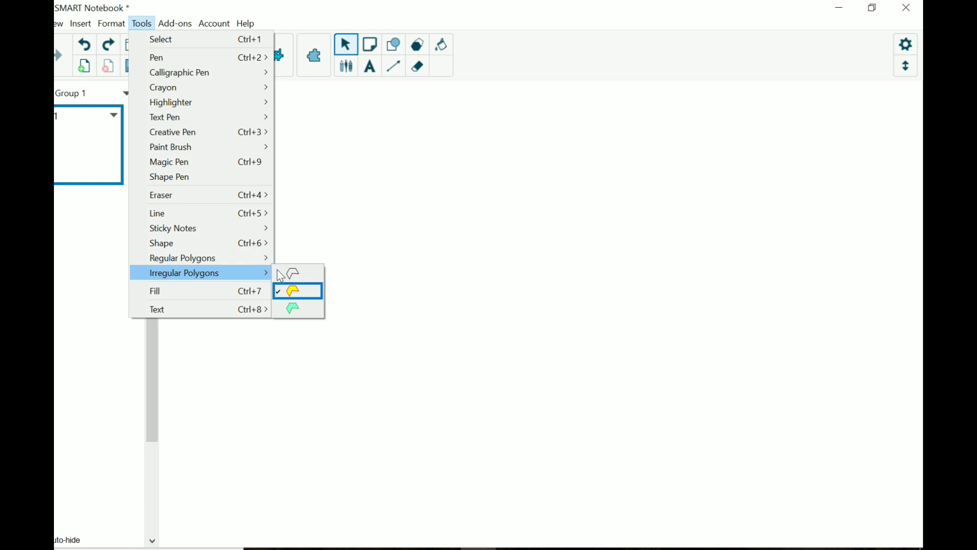
click(303, 295)
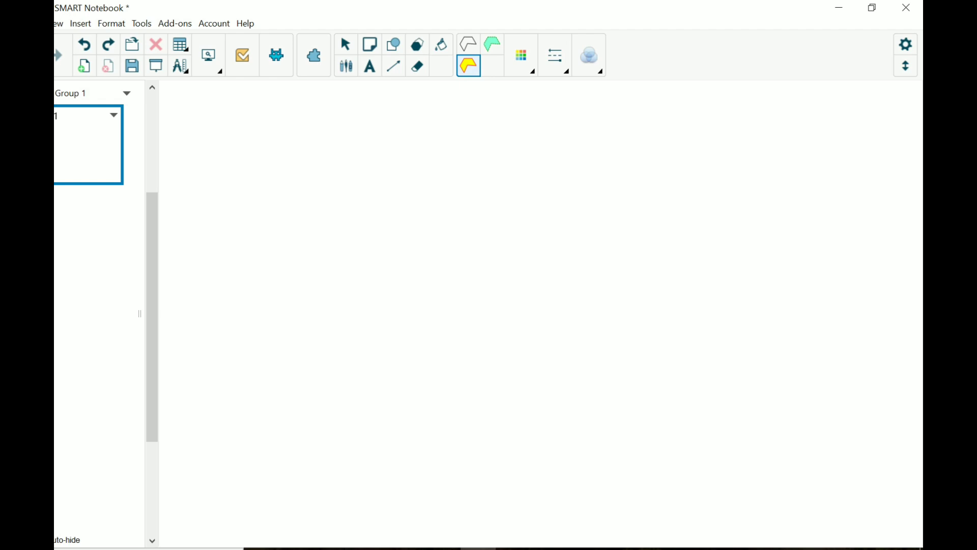
click(399, 179)
click(548, 227)
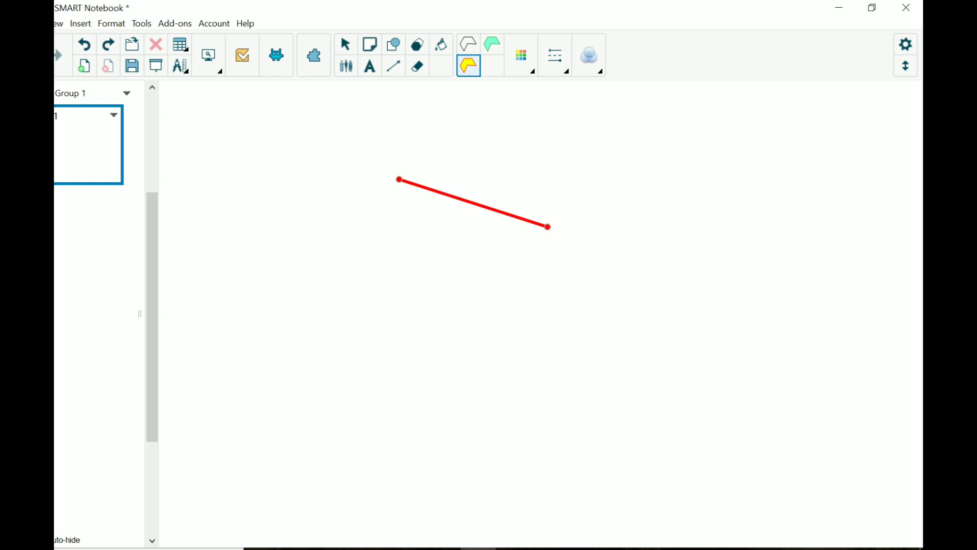
click(552, 298)
click(510, 344)
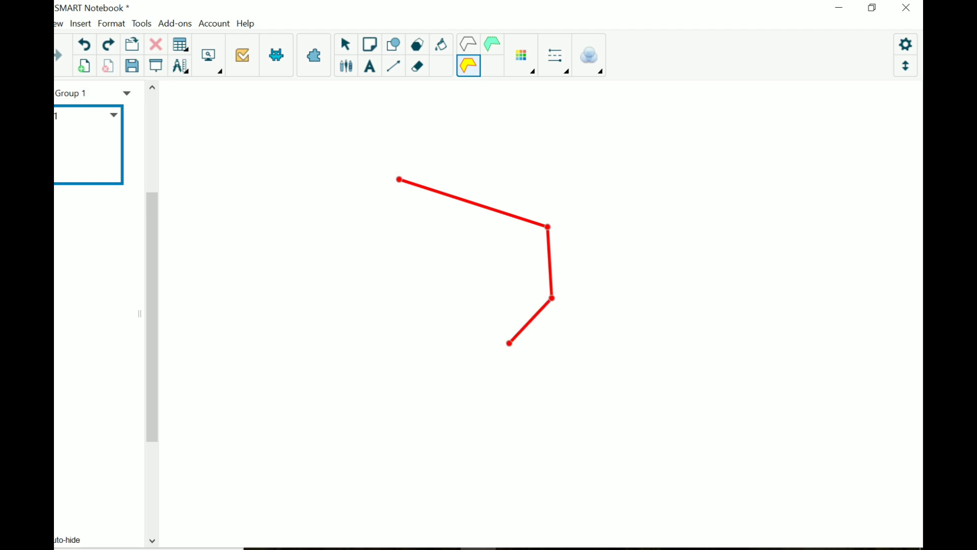
click(348, 46)
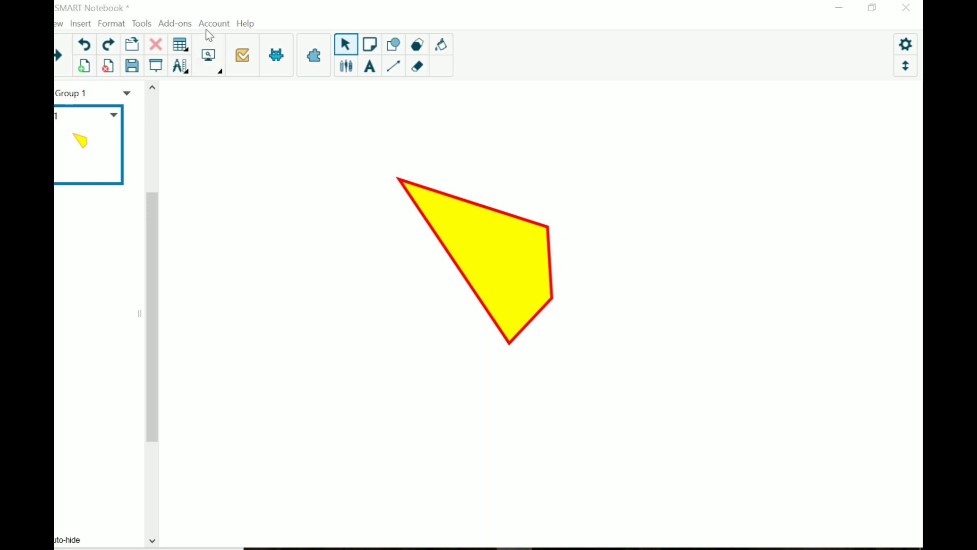
Step: Outline a second, hook-shaped irregular polygon with 13 points beside the yellow one, then undo and redo it
click(141, 24)
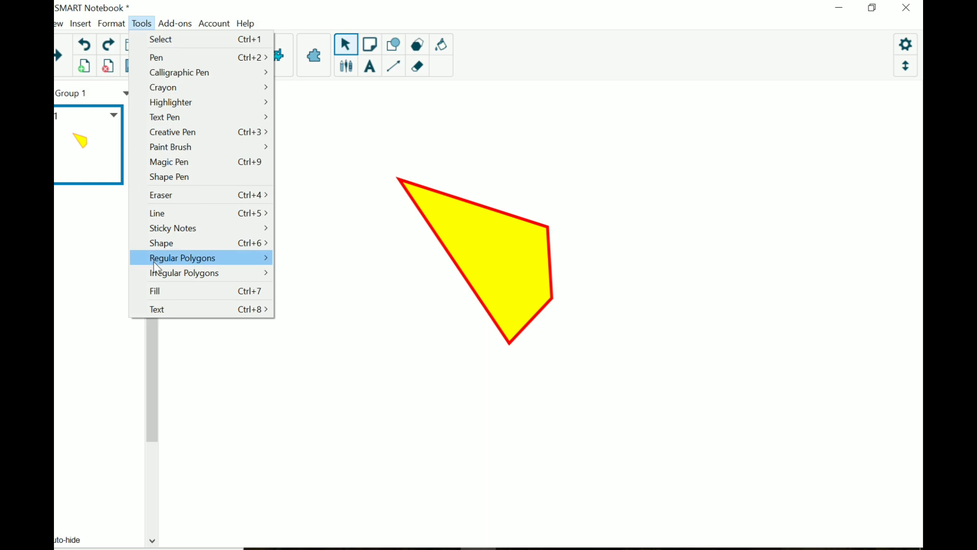
click(156, 262)
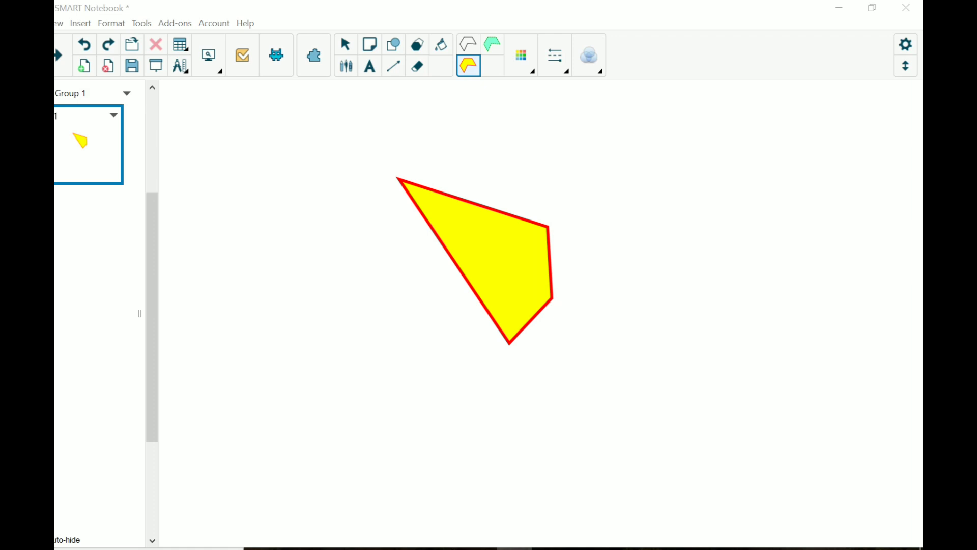
click(680, 152)
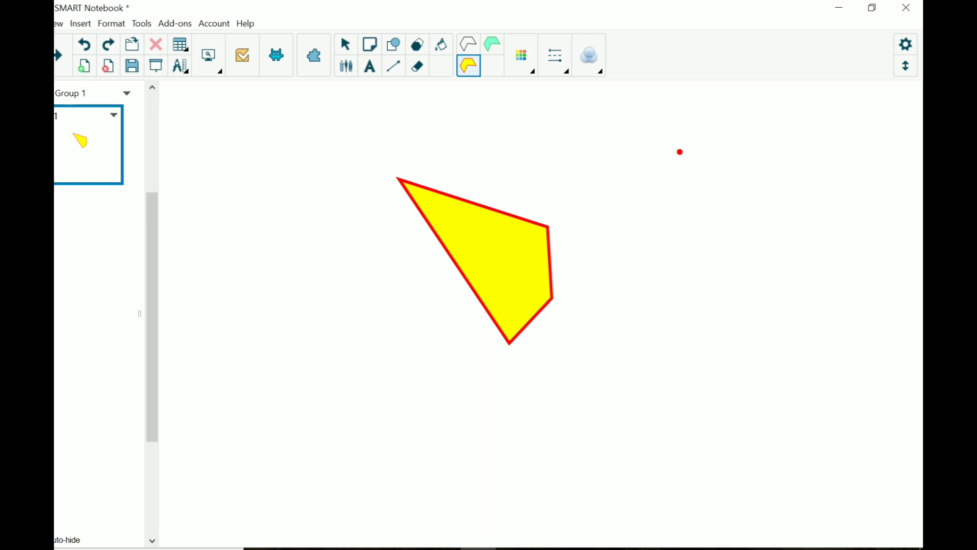
click(809, 237)
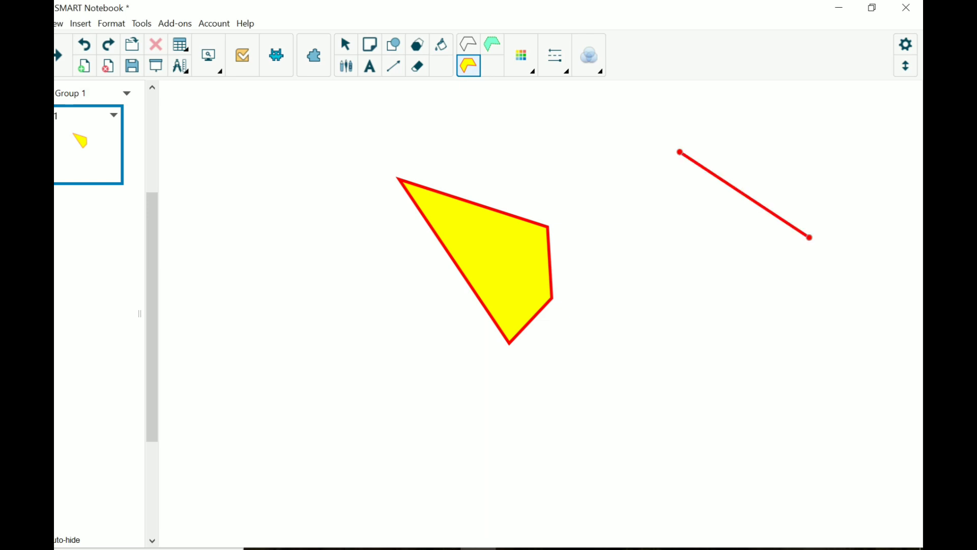
click(815, 303)
click(775, 361)
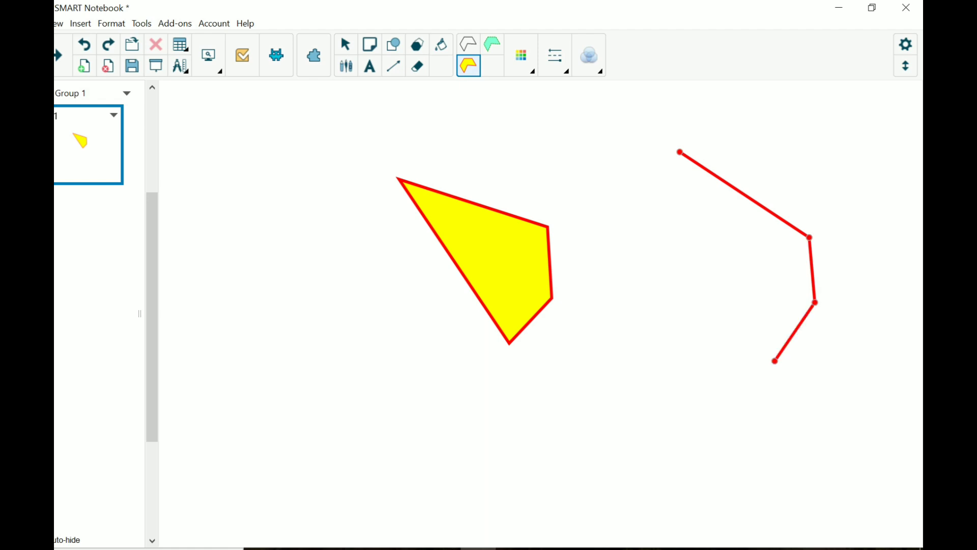
click(685, 368)
click(640, 302)
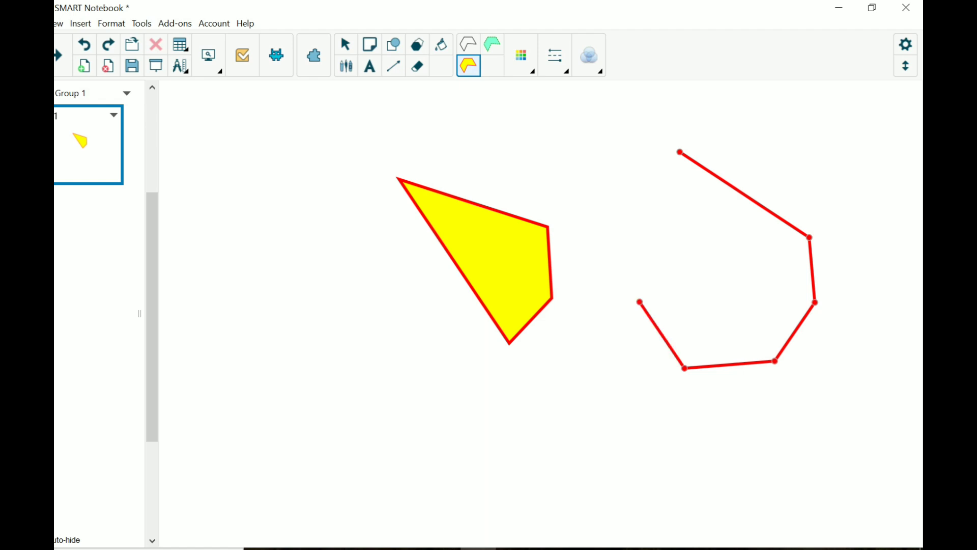
click(685, 265)
click(726, 319)
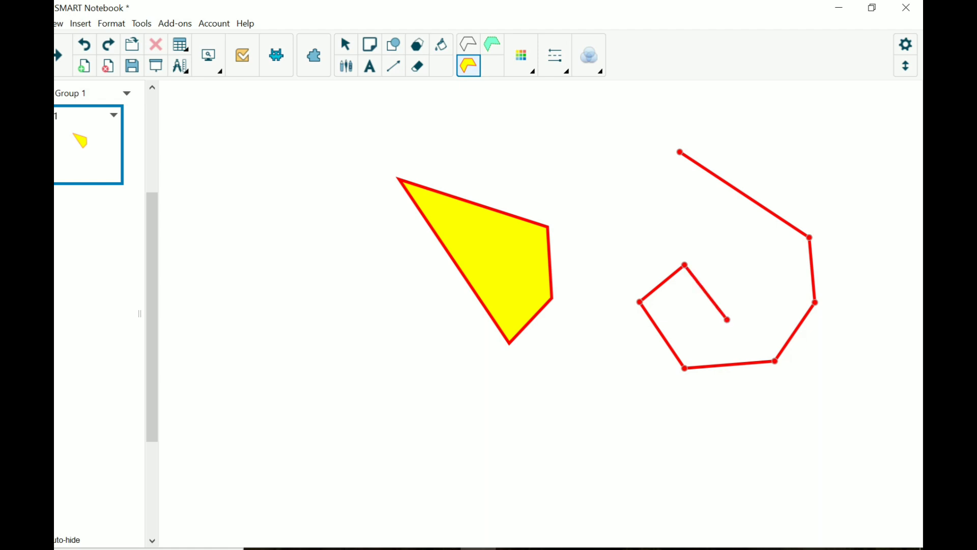
click(767, 286)
click(742, 236)
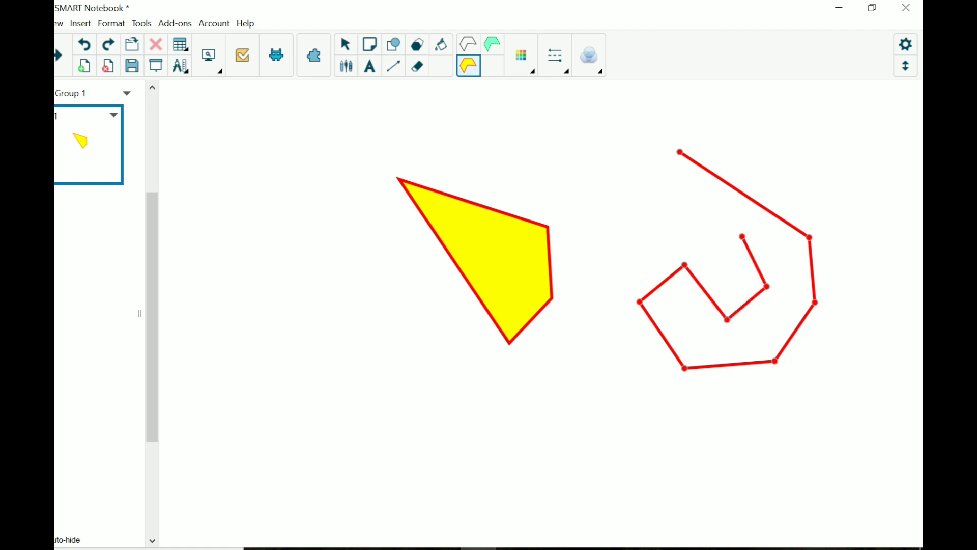
click(683, 215)
click(665, 197)
click(672, 152)
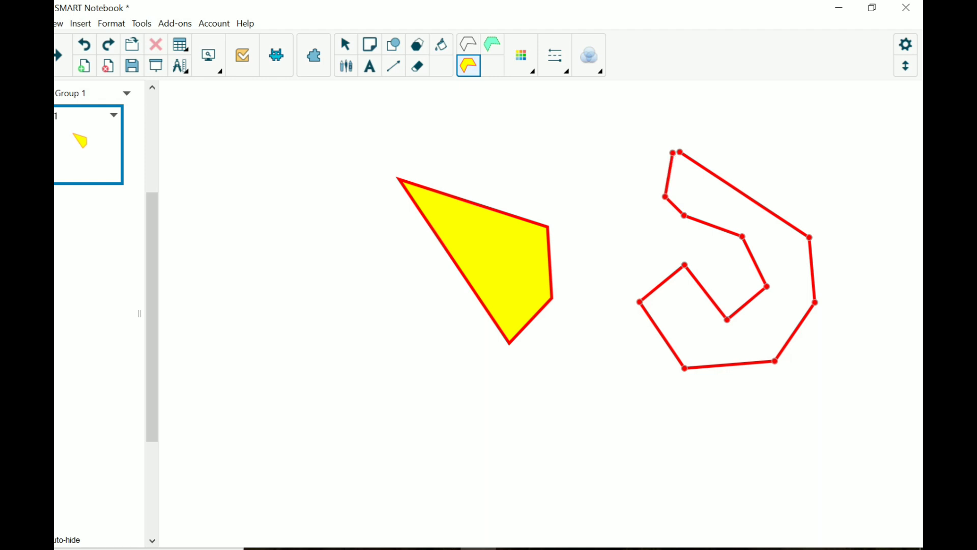
click(87, 48)
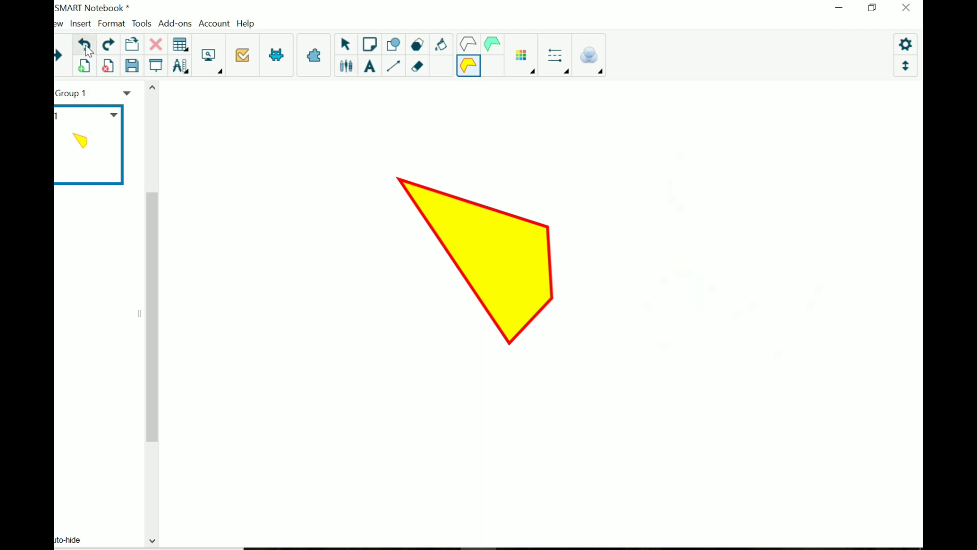
click(109, 45)
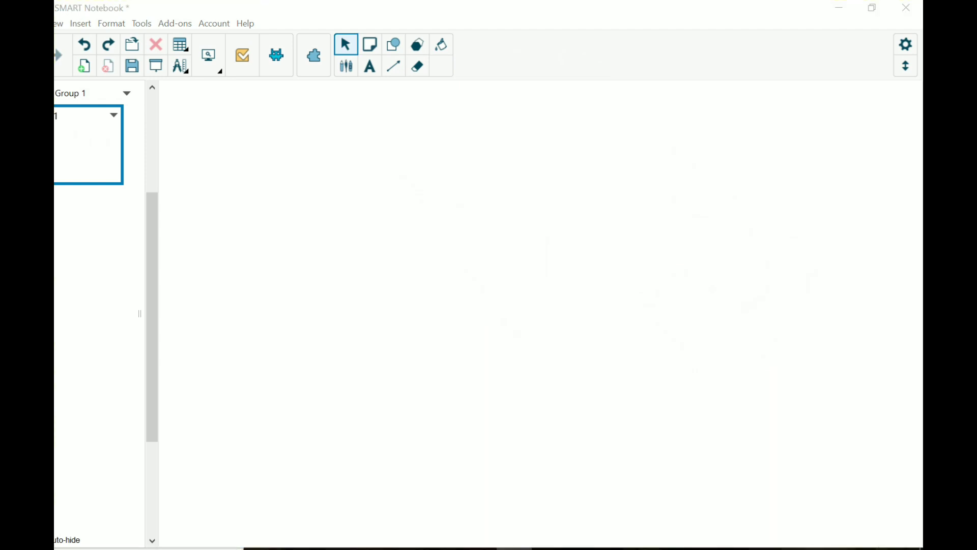
Step: Draw a large regular five-sided polygon in the middle of the blank page
click(420, 43)
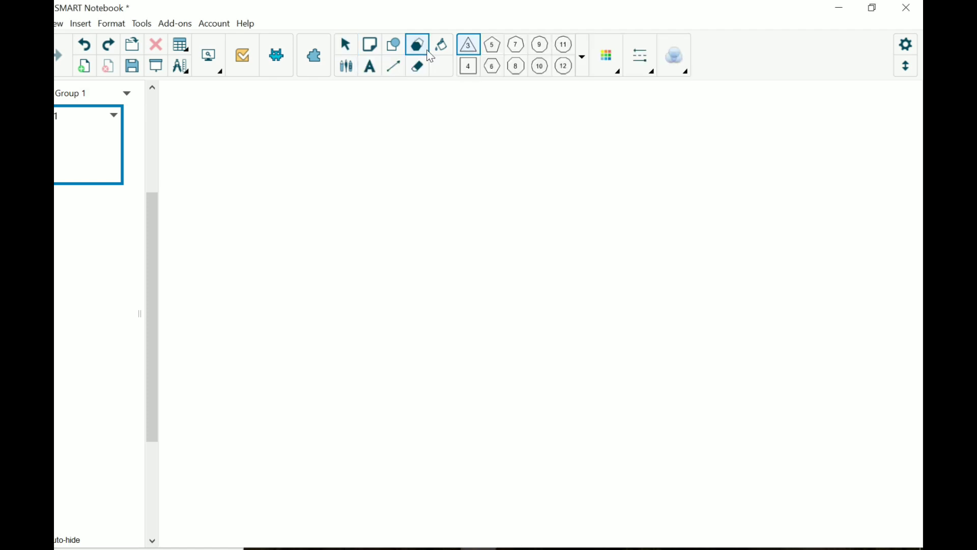
click(497, 50)
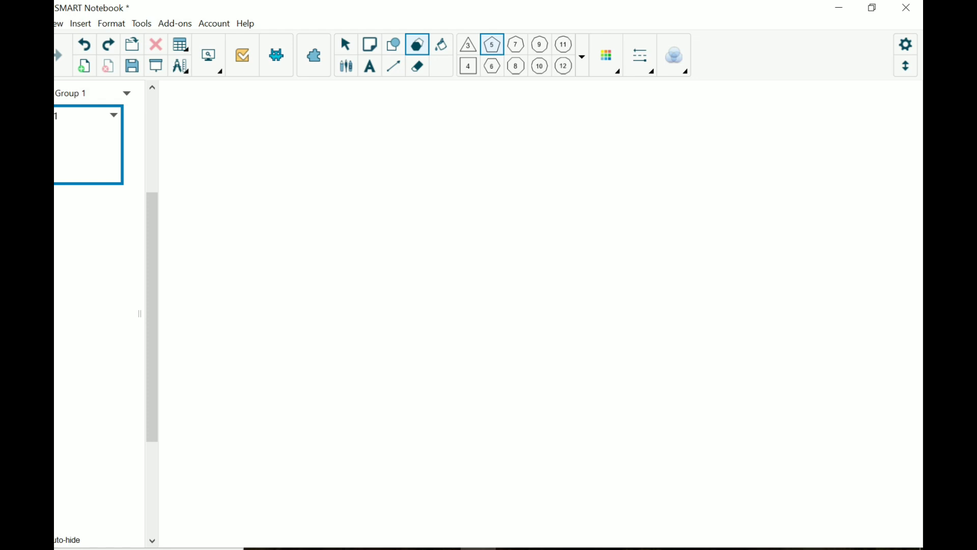
drag(385, 188, 659, 451)
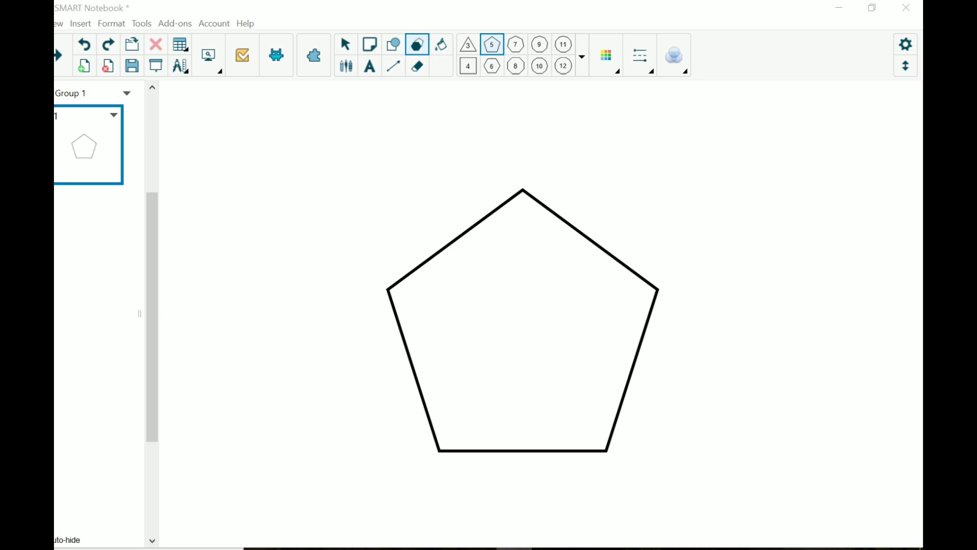
Step: Show the pentagon's interior angles, and hide them again
click(346, 45)
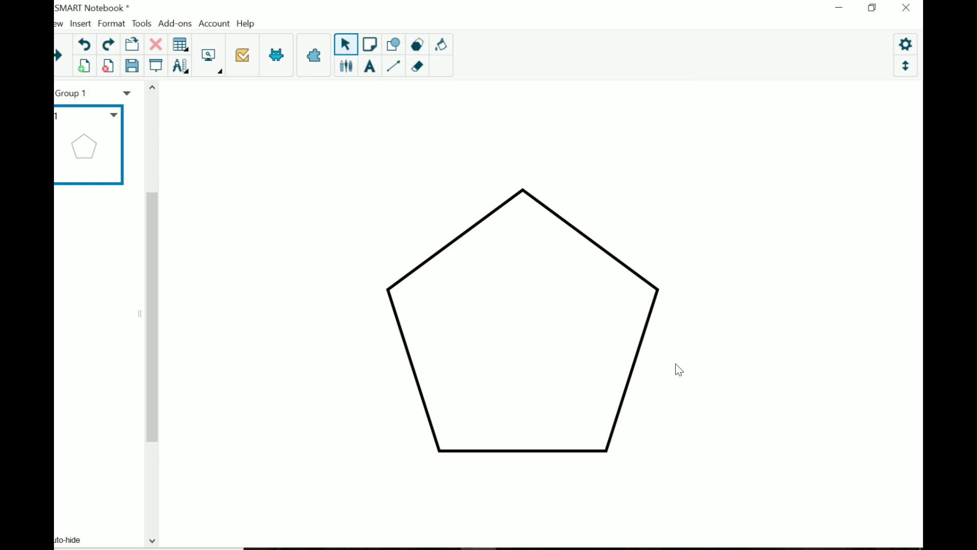
click(631, 275)
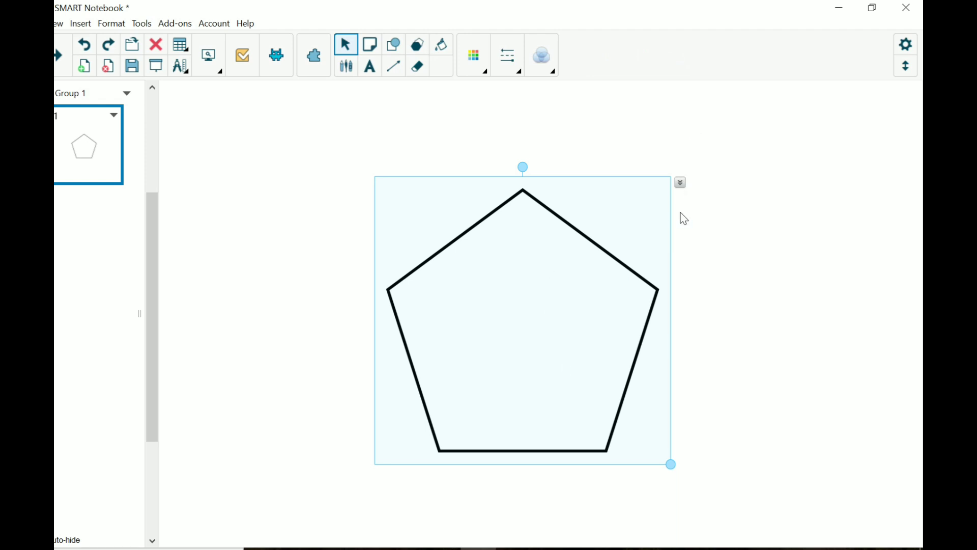
right_click(645, 284)
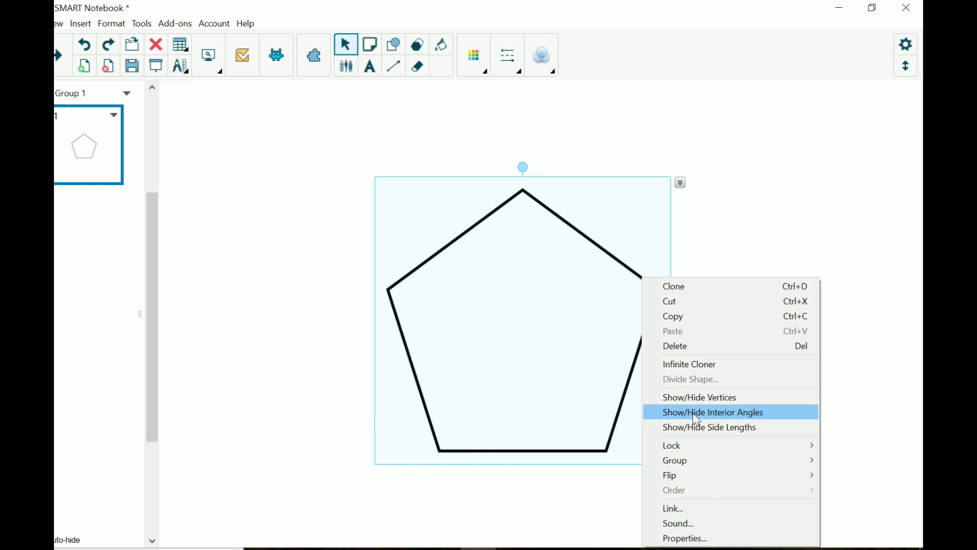
click(725, 417)
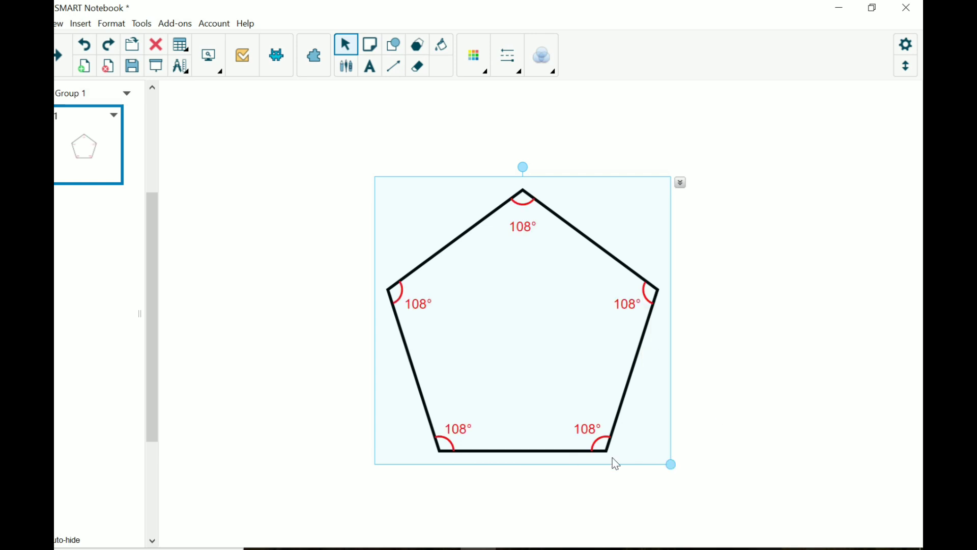
right_click(653, 296)
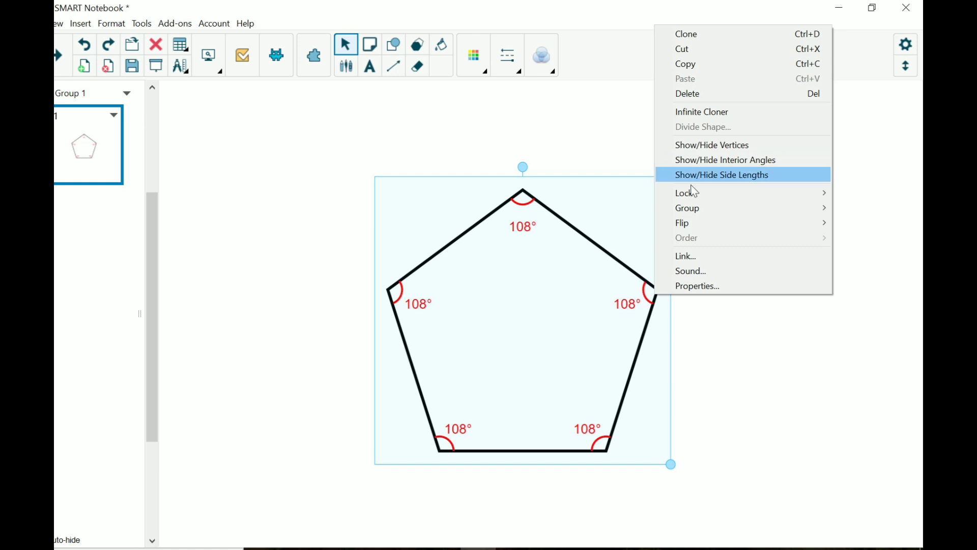
click(704, 161)
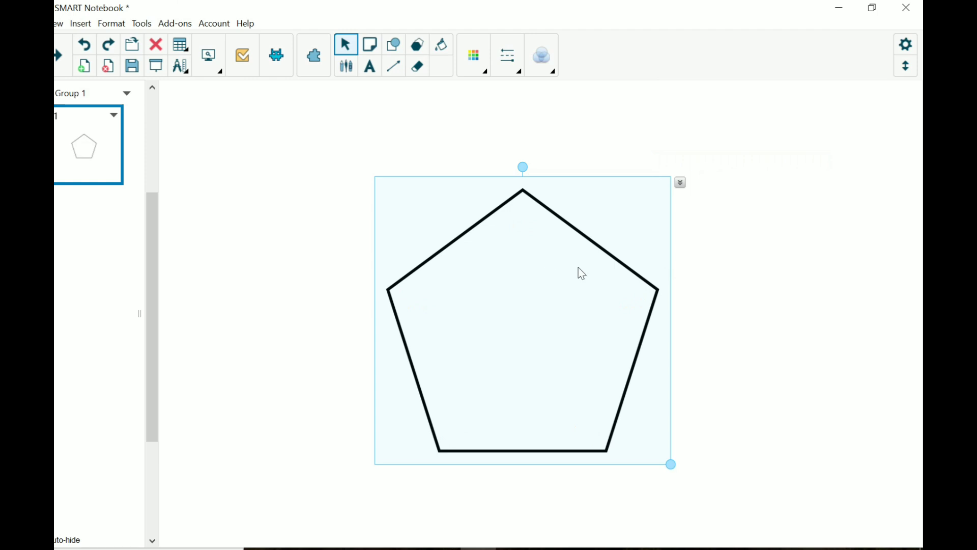
Step: Show the pentagon's vertices and move its corners to reshape it into an irregular concave pentagon with the top vertex pulled inward
right_click(655, 291)
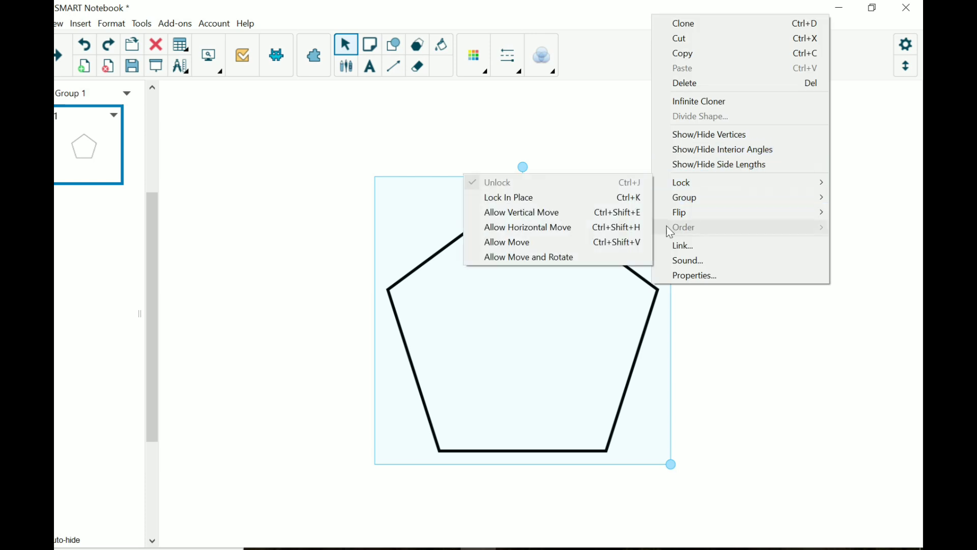
click(687, 137)
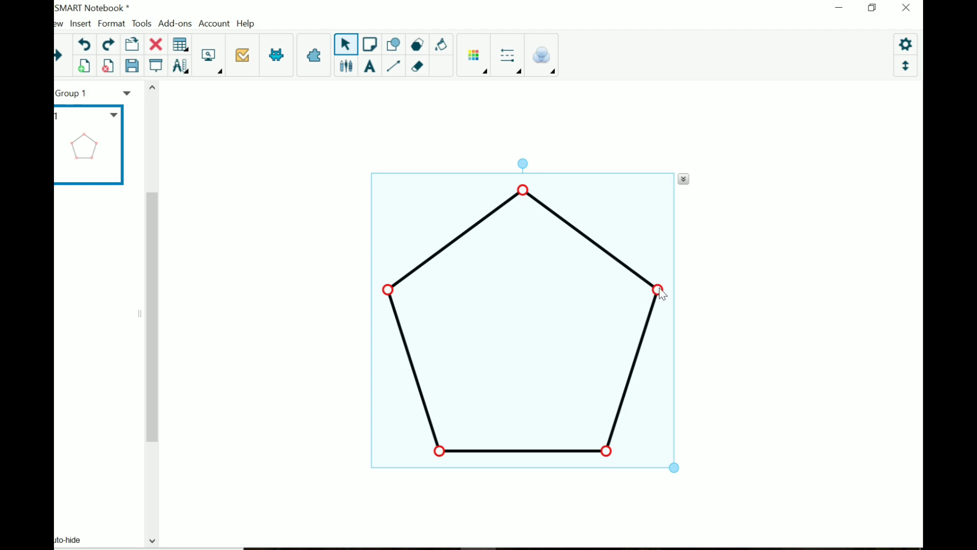
drag(660, 289, 728, 270)
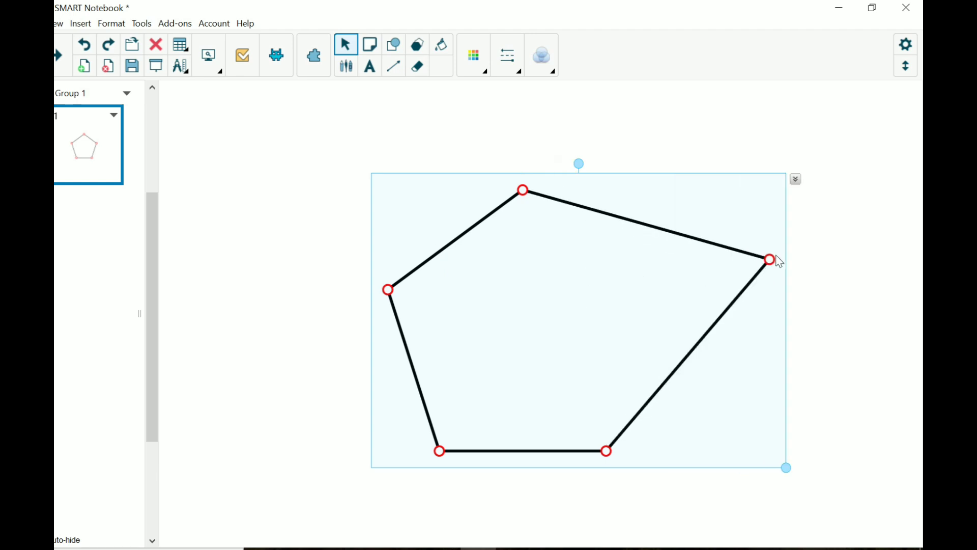
drag(777, 258, 719, 260)
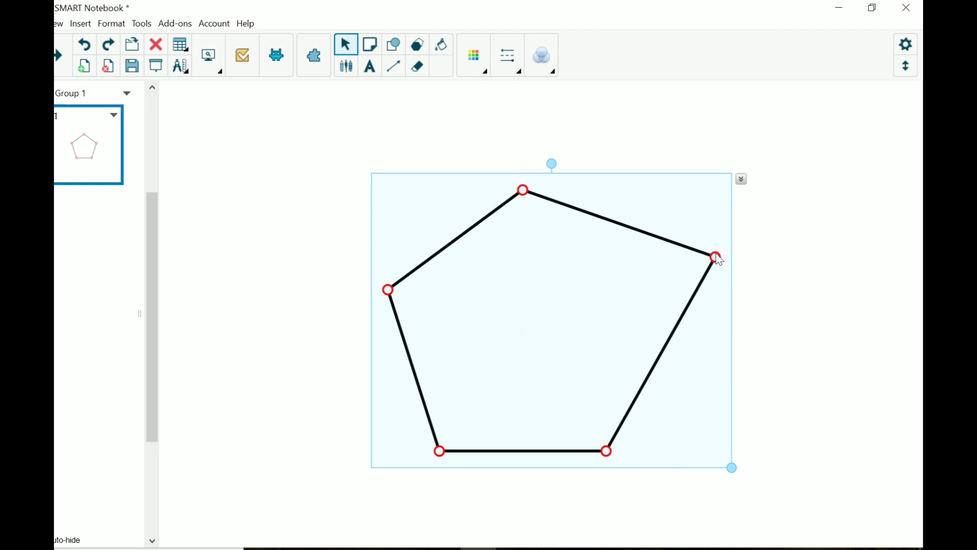
drag(609, 454, 619, 411)
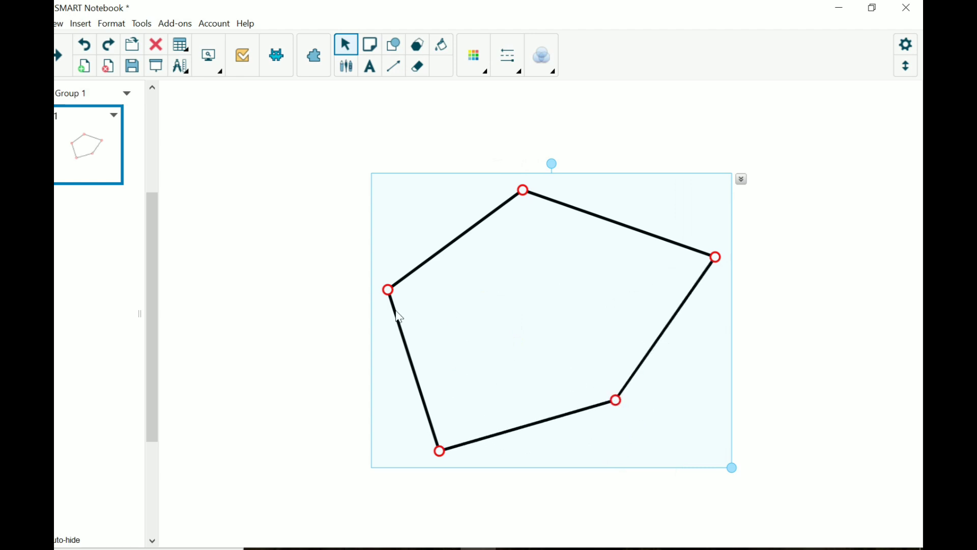
drag(388, 291, 479, 294)
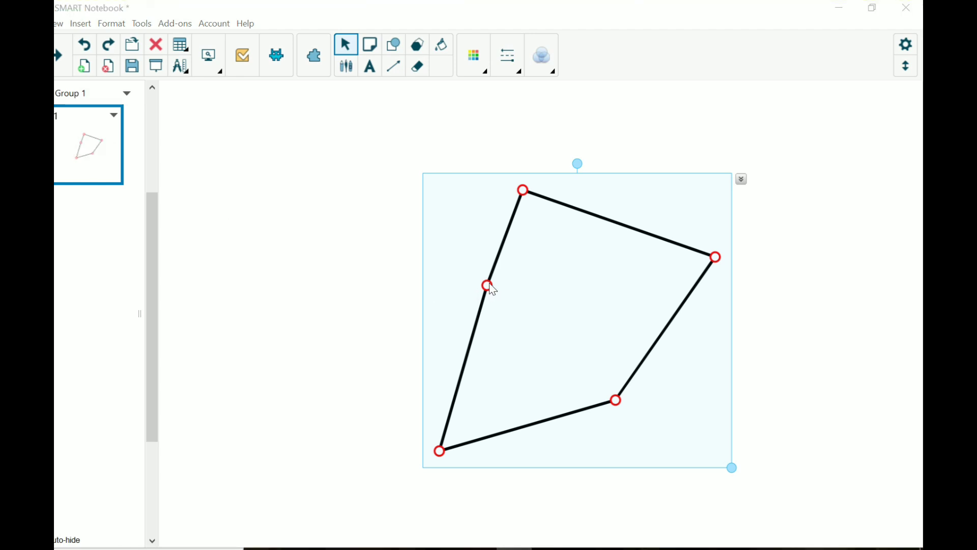
drag(493, 290, 329, 162)
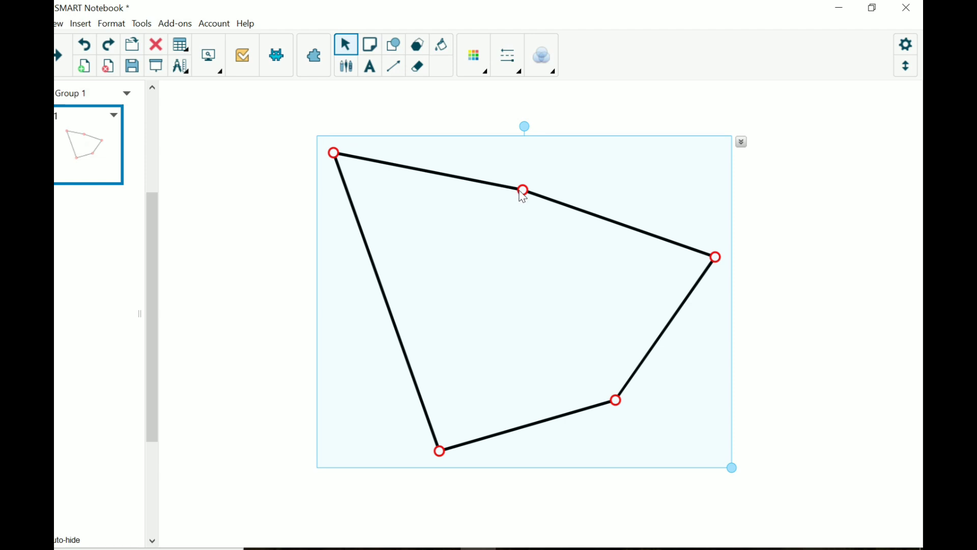
drag(522, 191, 512, 296)
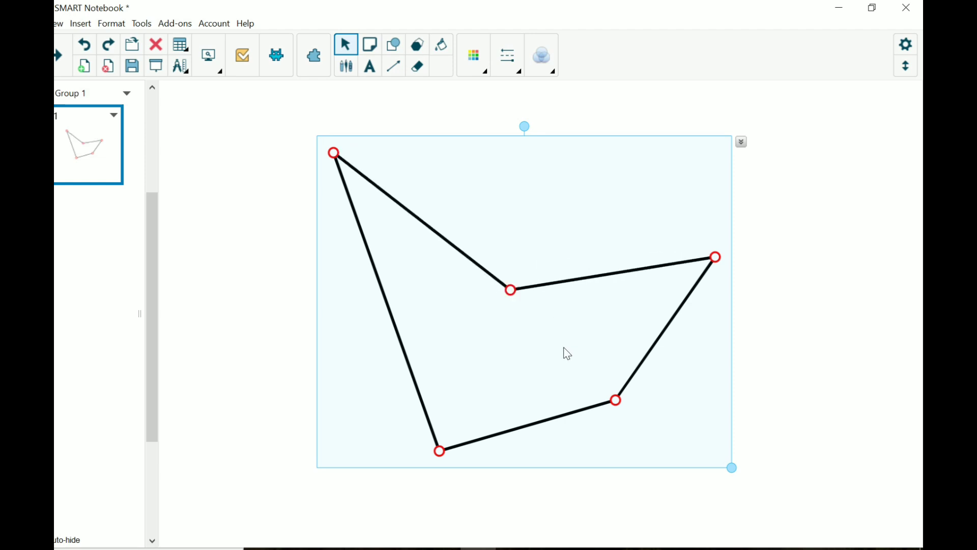
drag(617, 406, 677, 404)
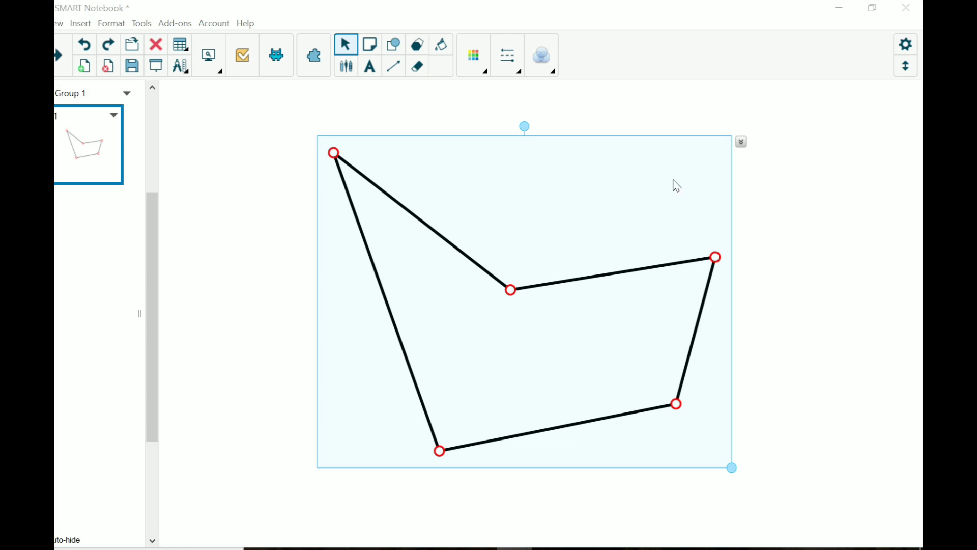
Step: Show the interior angles and side lengths of the irregular pentagon
right_click(711, 285)
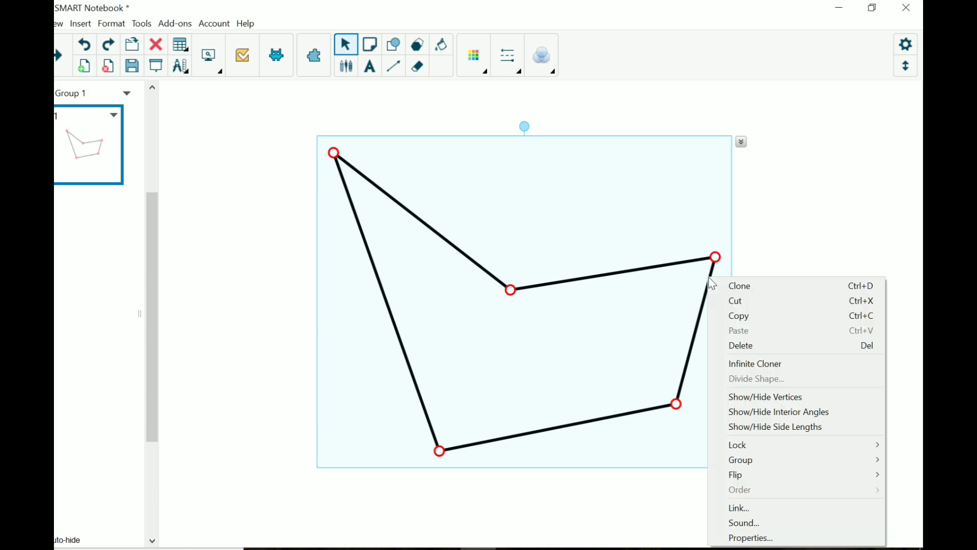
click(754, 412)
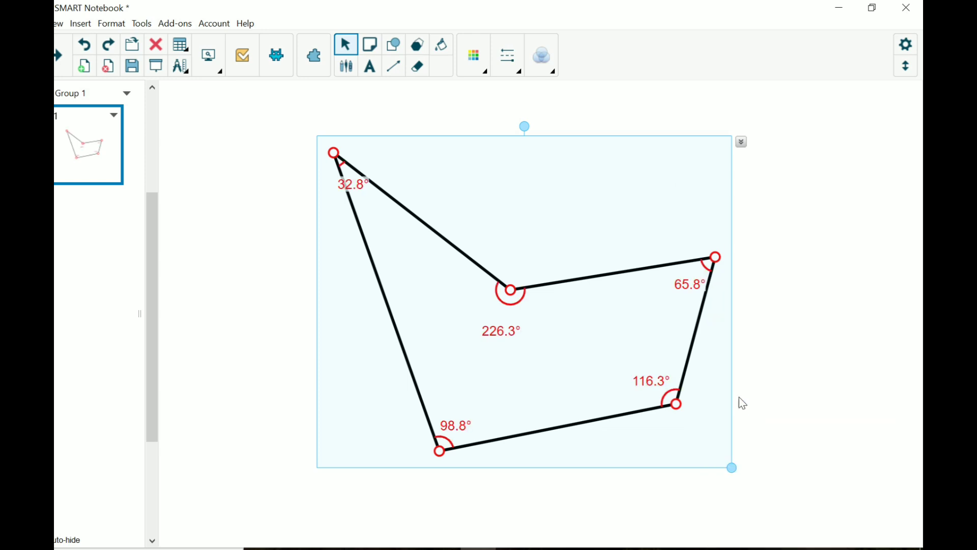
right_click(711, 292)
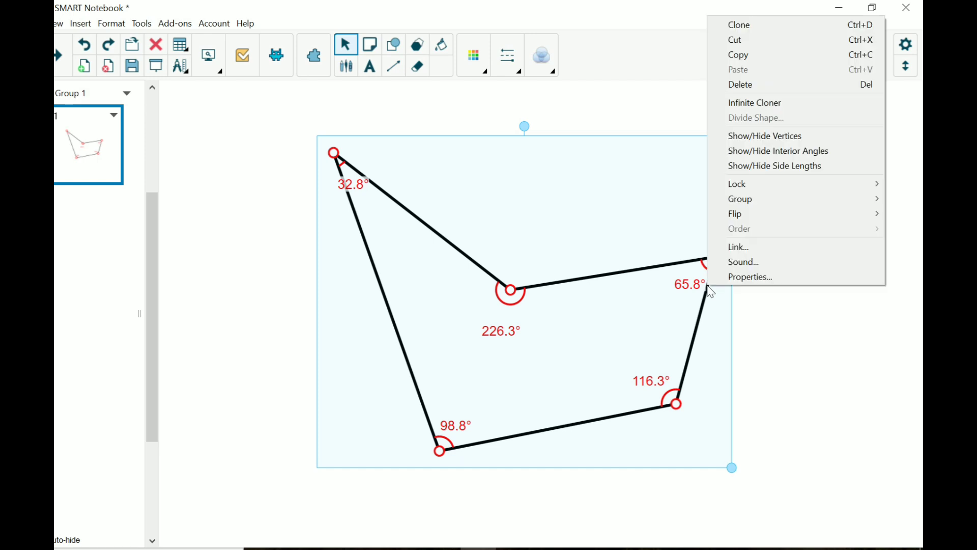
click(772, 166)
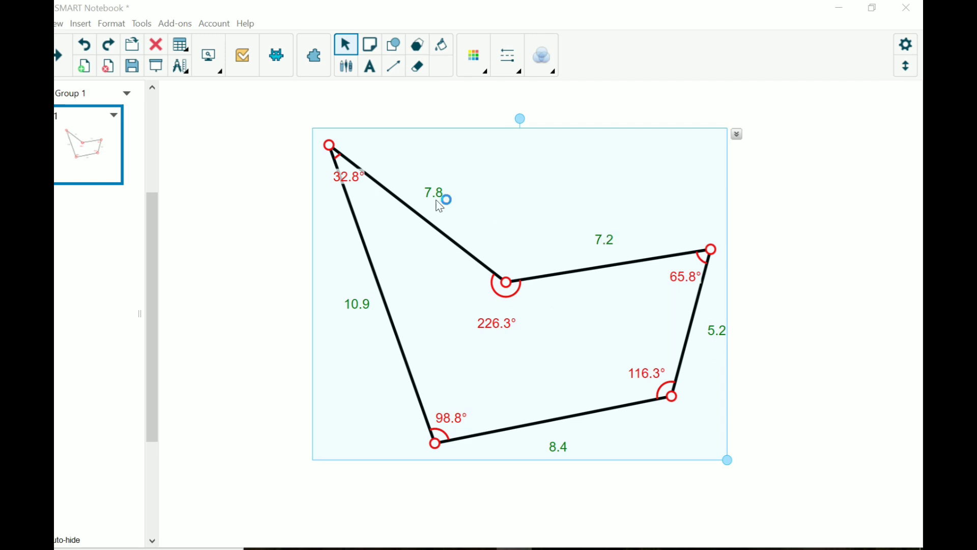
Step: Set the length of the pentagon's right side to 10, and the length of its bottom side to 25
click(720, 331)
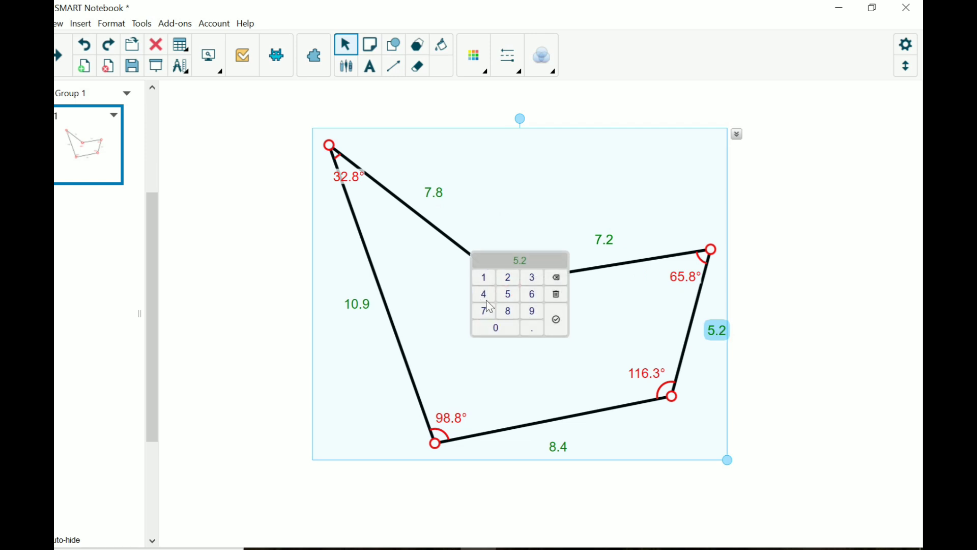
click(485, 281)
click(502, 331)
click(559, 322)
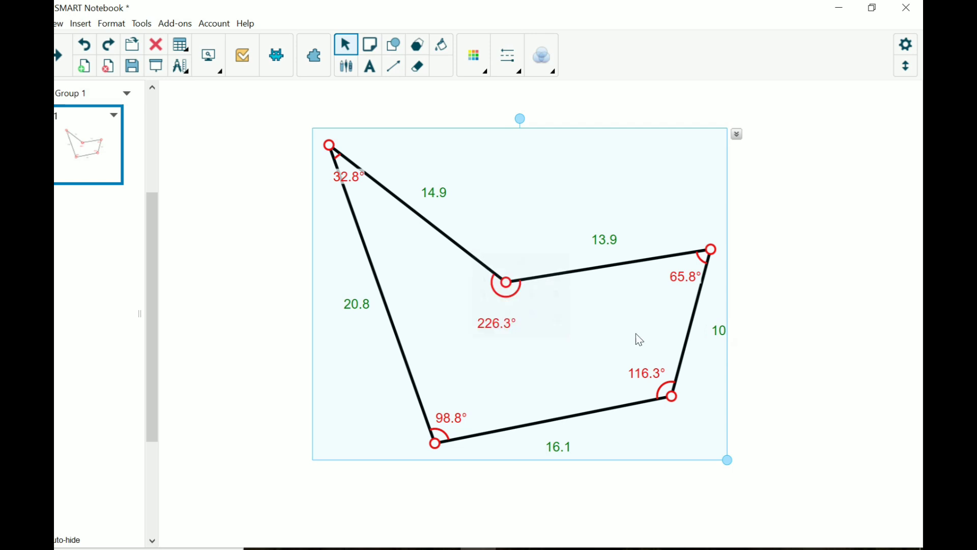
click(557, 450)
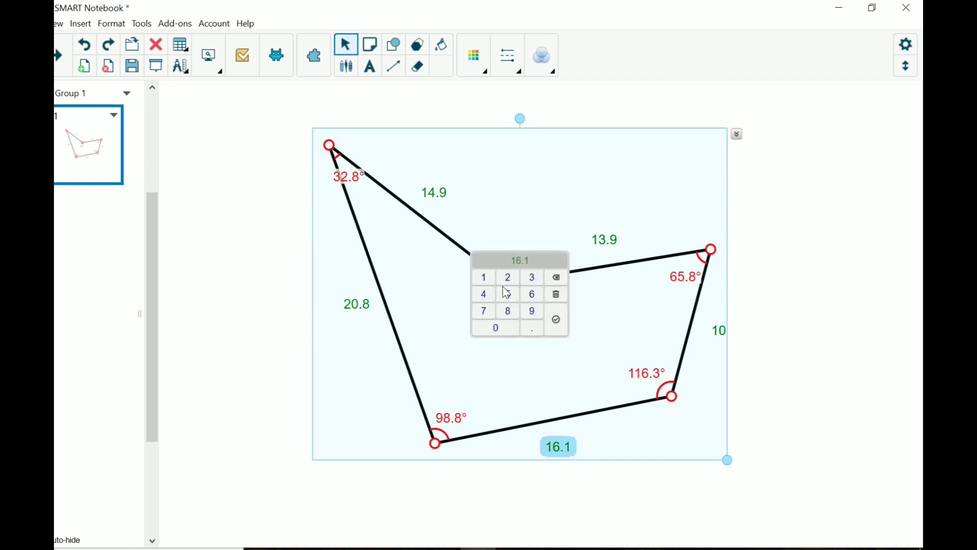
click(511, 278)
click(509, 294)
click(557, 319)
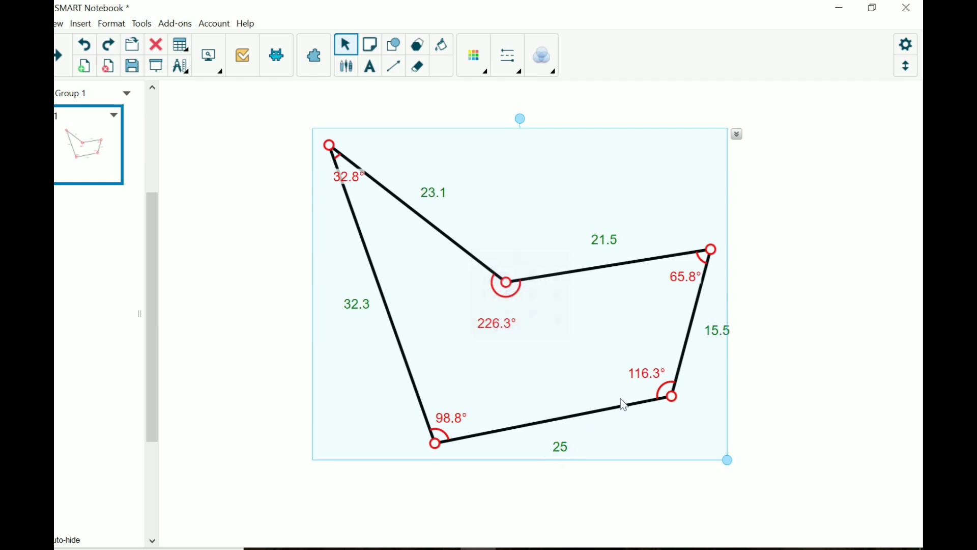
Step: Deselect the pentagon and move its lower-right vertex outward, down and to the right
click(656, 386)
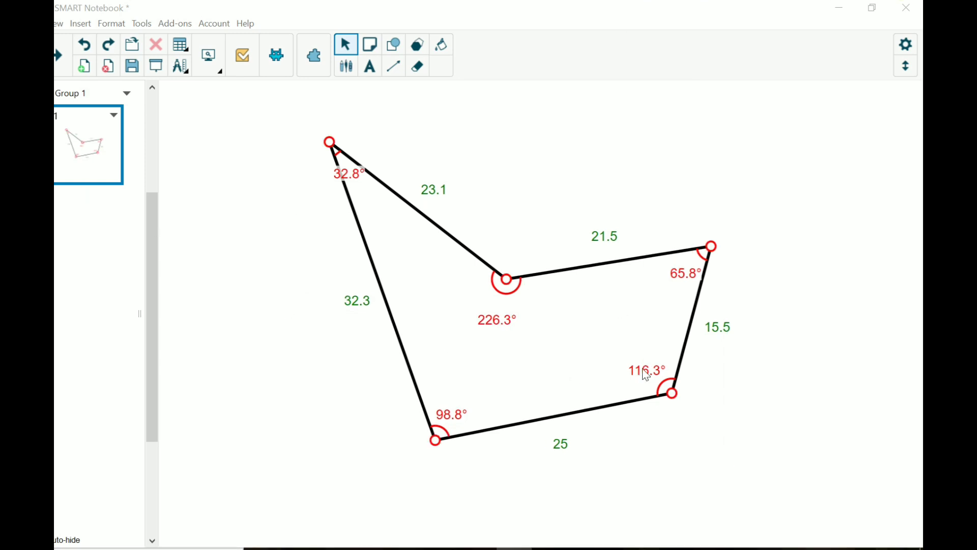
drag(672, 393, 704, 419)
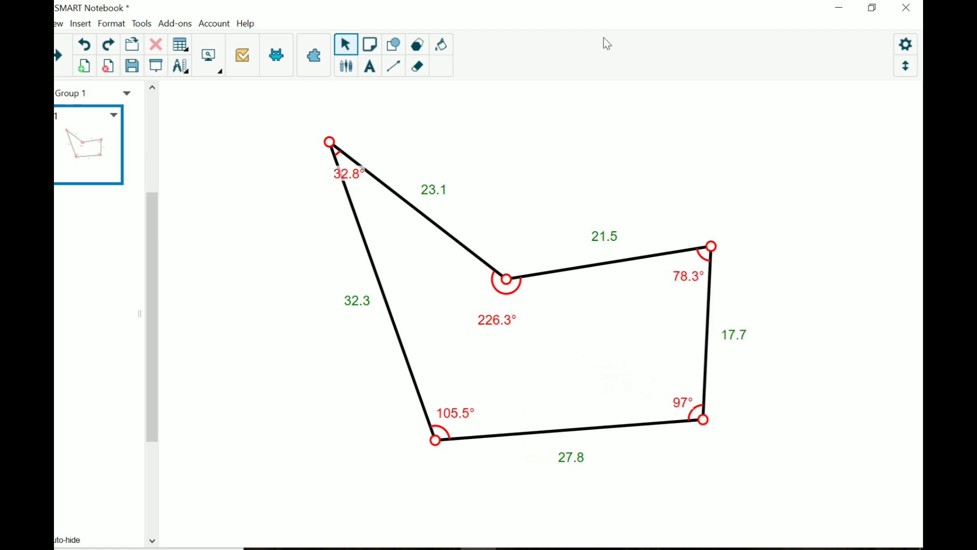